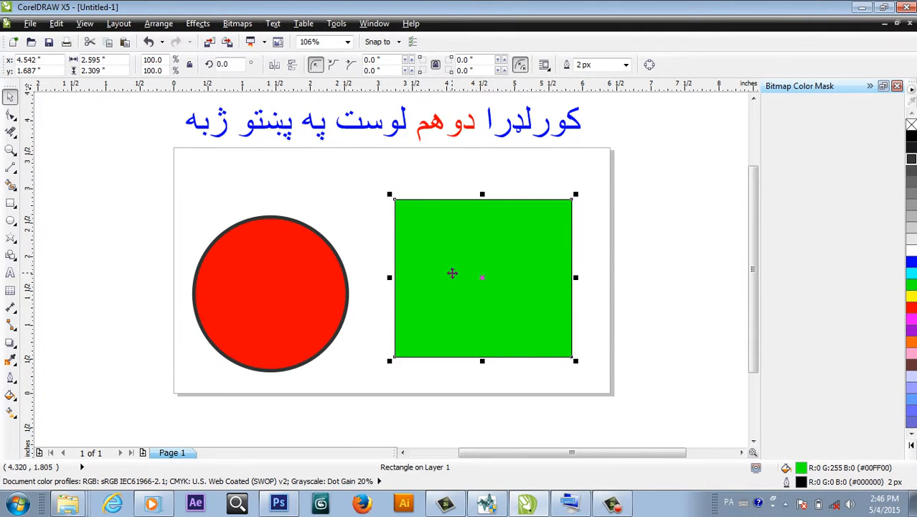
# - Move the red circle slightly upward so it sits level with the green rectangle
pyautogui.moveTo(322, 291); pyautogui.dragTo(323, 270)
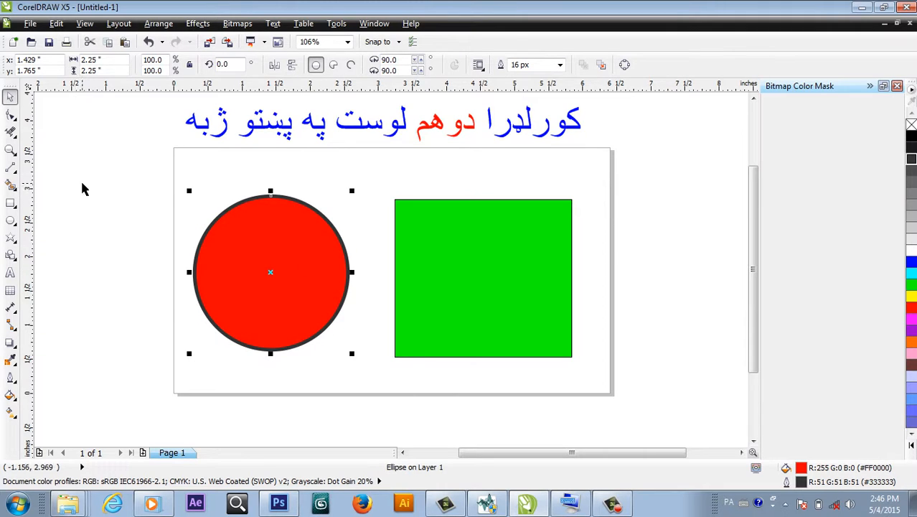
# - Round all corners of the green rectangle with the Shape tool to a radius of about 0.365 inches
pyautogui.click(11, 118)
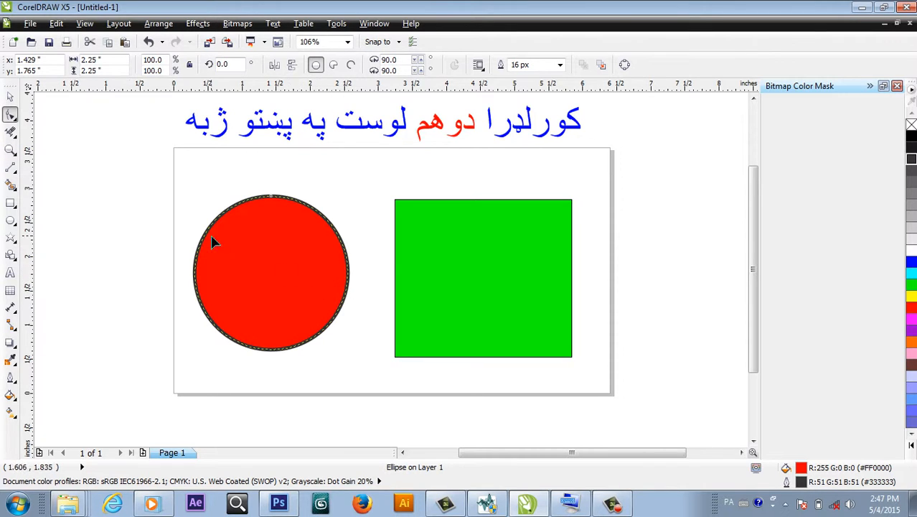
pyautogui.click(10, 117)
pyautogui.click(483, 285)
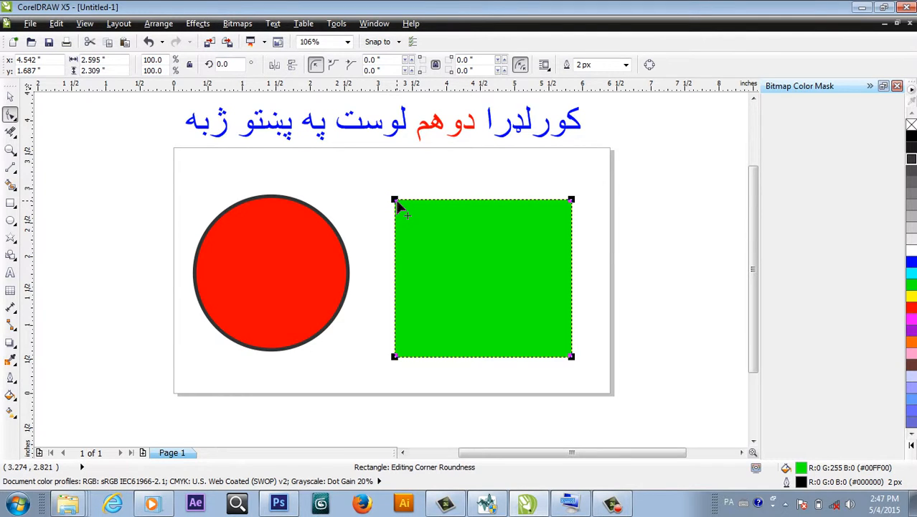
pyautogui.moveTo(397, 203); pyautogui.dragTo(440, 245)
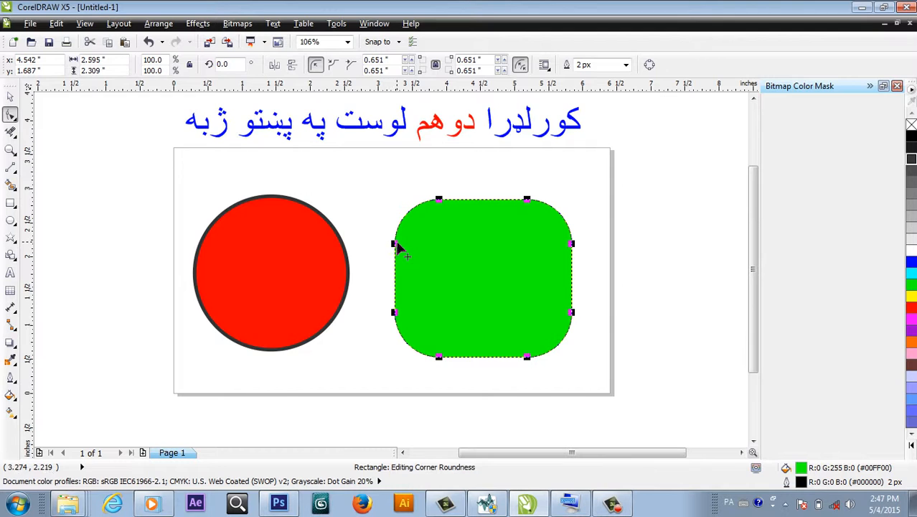
pyautogui.moveTo(395, 242)
pyautogui.mouseDown()
pyautogui.moveTo(395, 212)
pyautogui.moveTo(397, 227)
pyautogui.mouseUp()
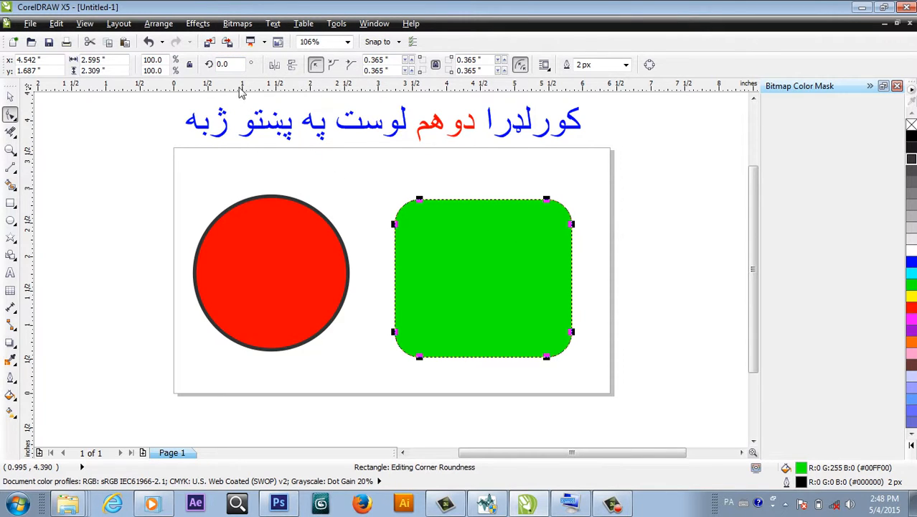
# - Try rotating the green rectangle 45 degrees, switching the keyboard input to English (United States) for the entry, and undo the rotation
pyautogui.click(227, 64)
pyautogui.write('۴۵')
pyautogui.click(729, 506)
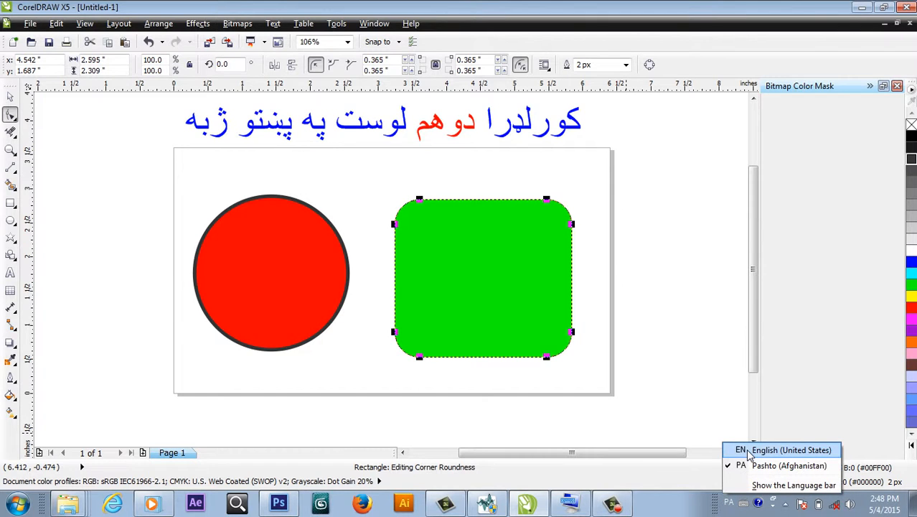
pyautogui.click(748, 449)
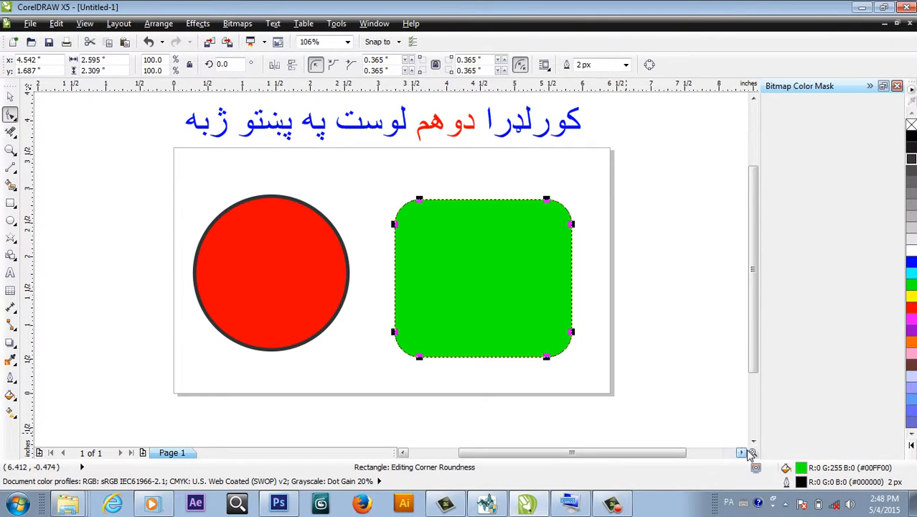
pyautogui.doubleClick(229, 64)
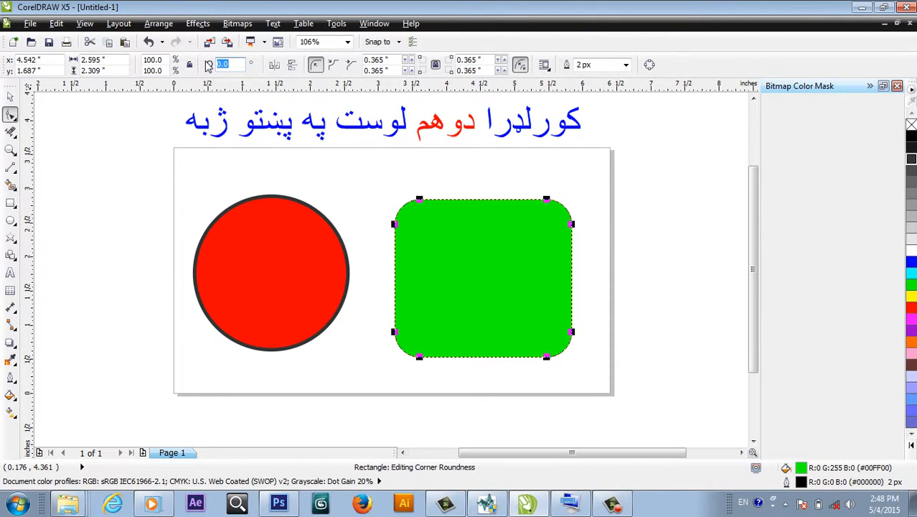
pyautogui.write('45')
pyautogui.press('Return')
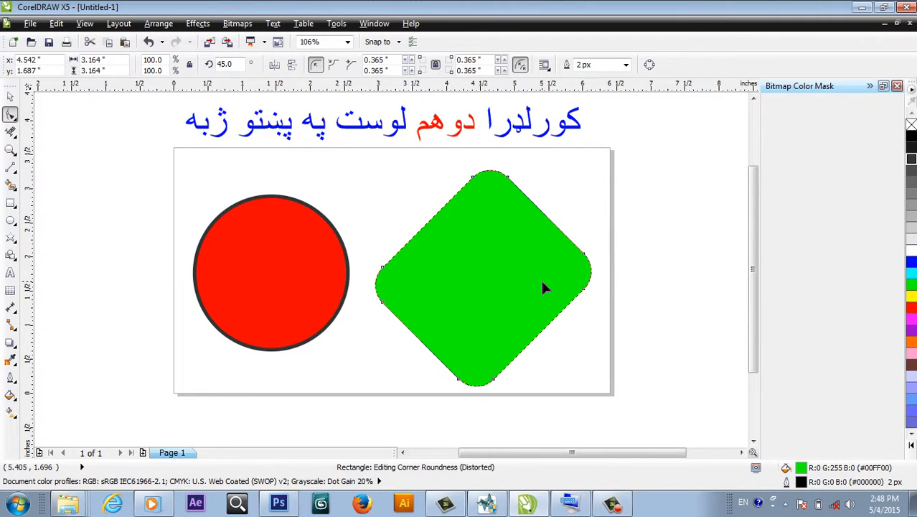
pyautogui.hotkey('ctrl', 'z')
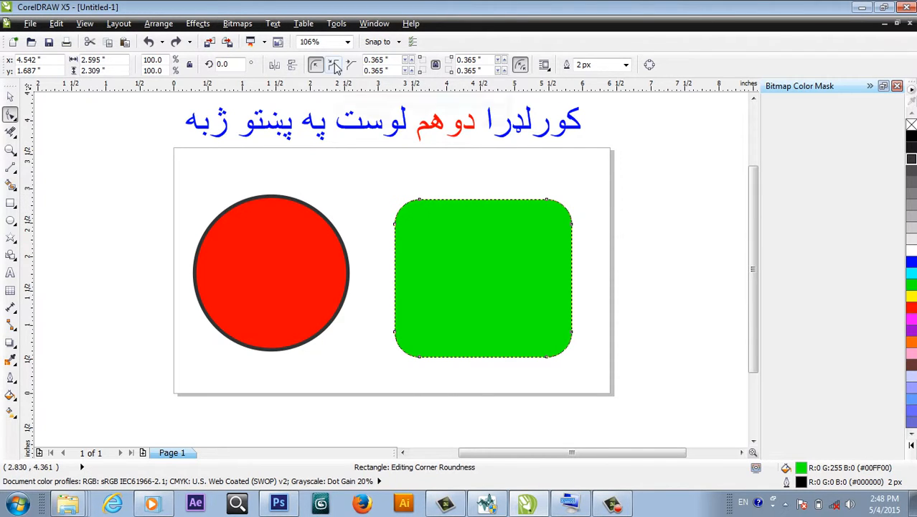
# - Try scalloped corners on the green rectangle, and settle on chamfered corners reshaped to a size of about 0.217 inches
pyautogui.click(332, 65)
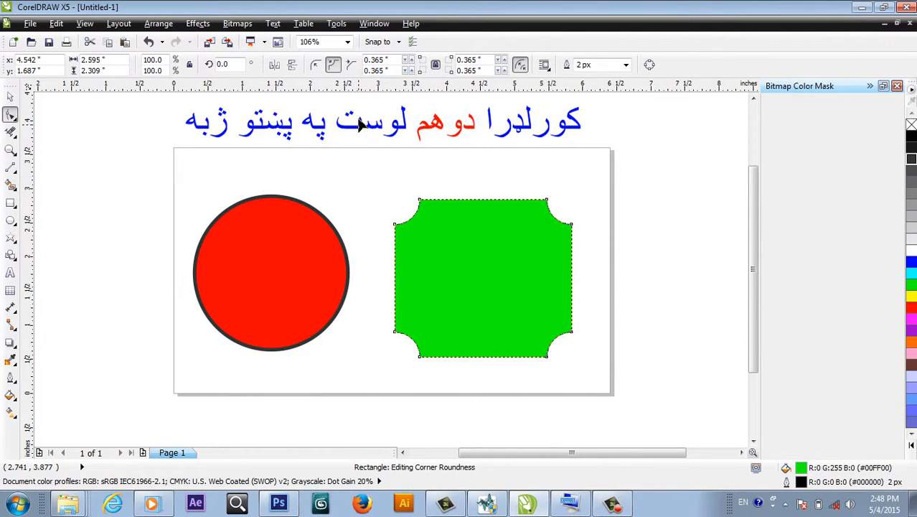
pyautogui.click(351, 66)
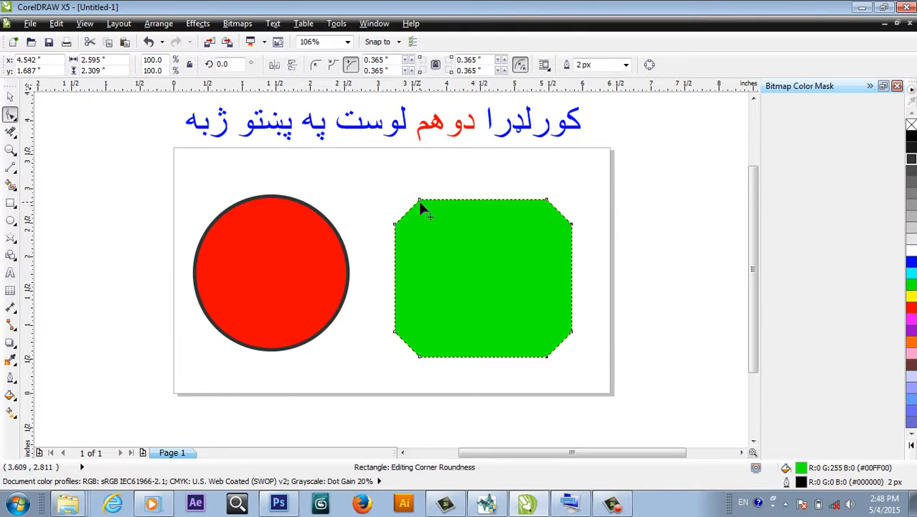
pyautogui.moveTo(419, 201); pyautogui.dragTo(447, 239)
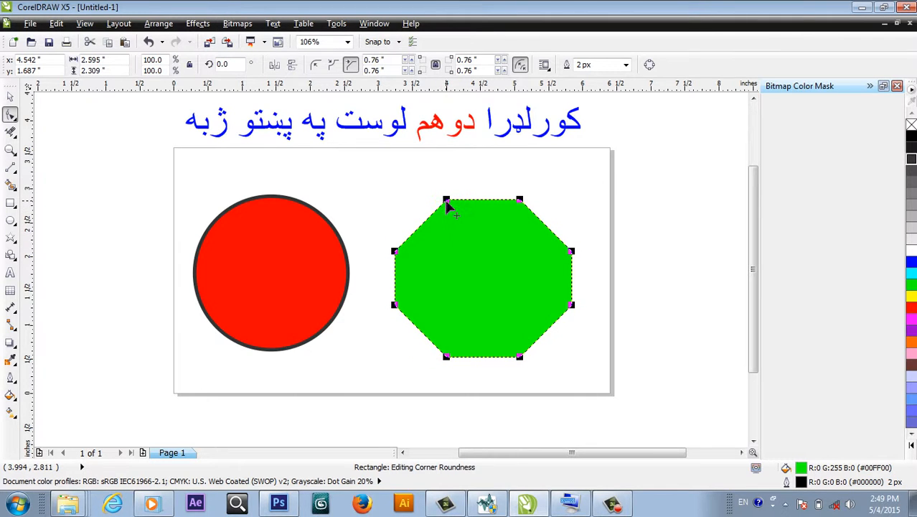
pyautogui.moveTo(448, 203); pyautogui.dragTo(409, 173)
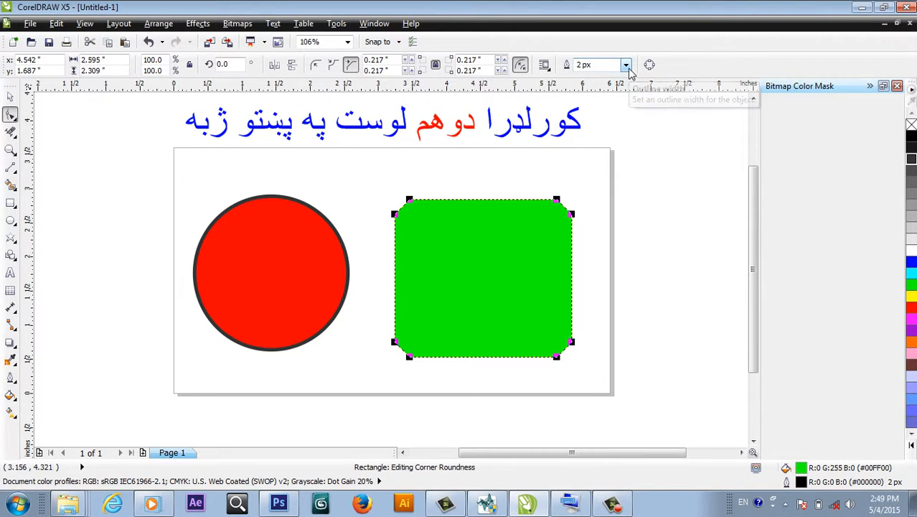
pyautogui.click(607, 507)
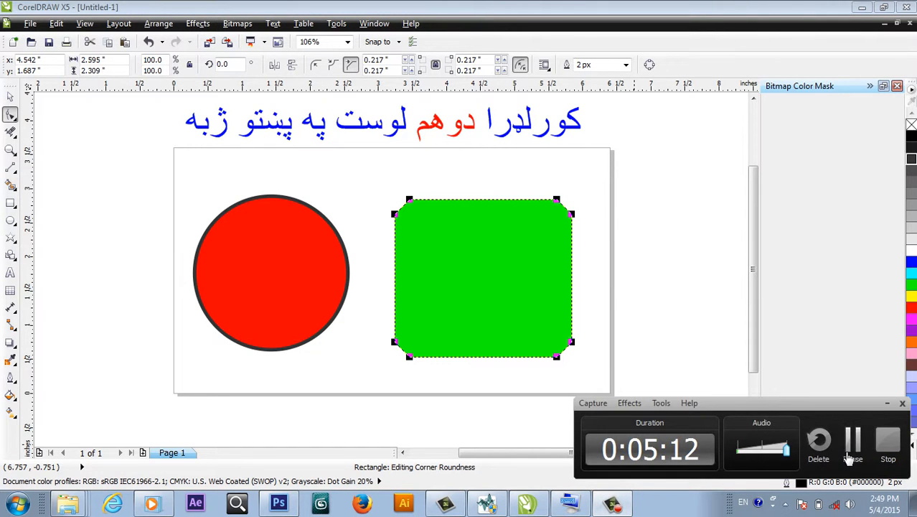
pyautogui.click(850, 449)
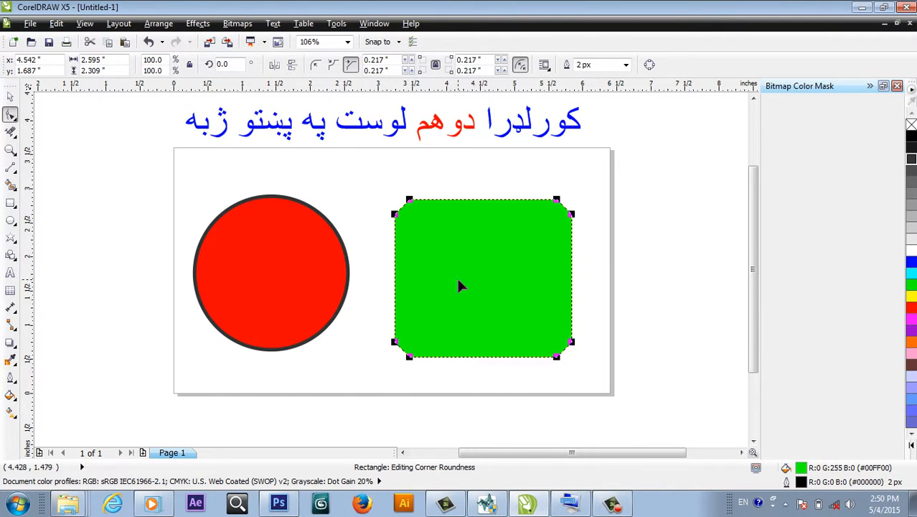
# - Try outline widths of 8 px and 25 px on the green rectangle, and set it back to 2 px
pyautogui.click(626, 65)
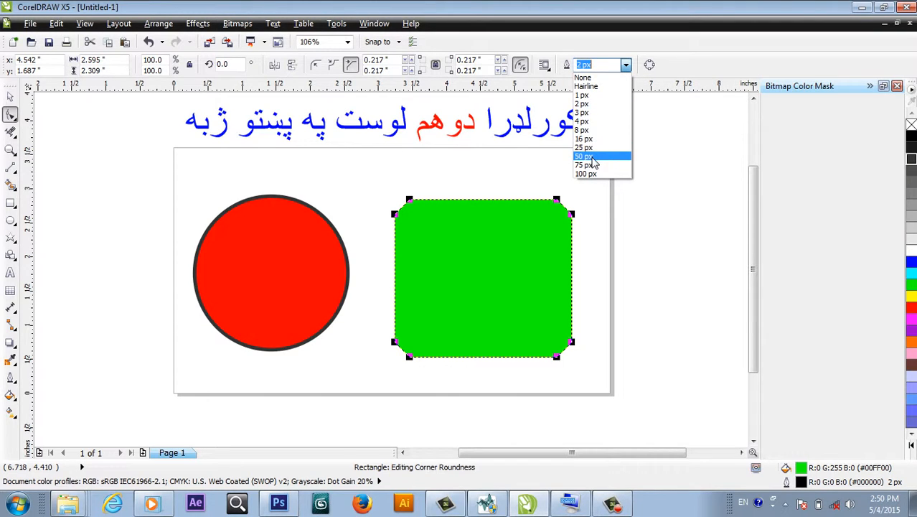
pyautogui.click(587, 131)
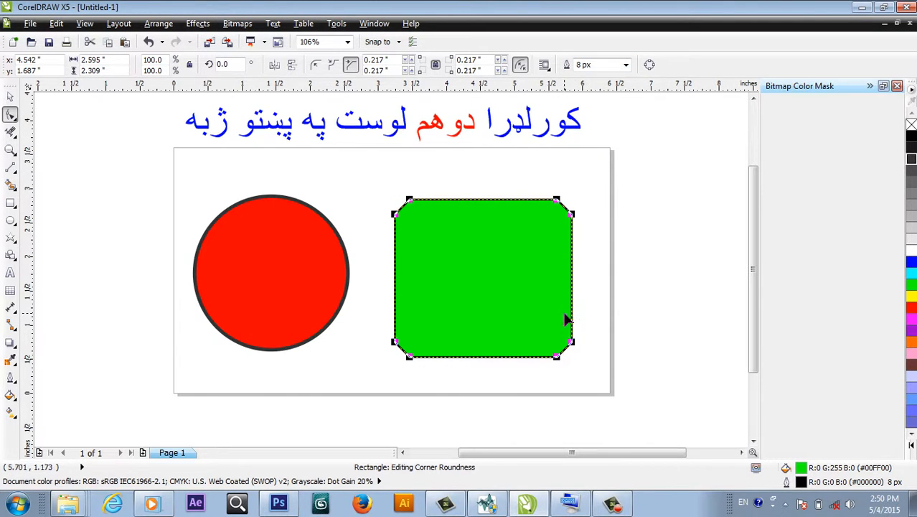
pyautogui.click(626, 65)
pyautogui.click(580, 147)
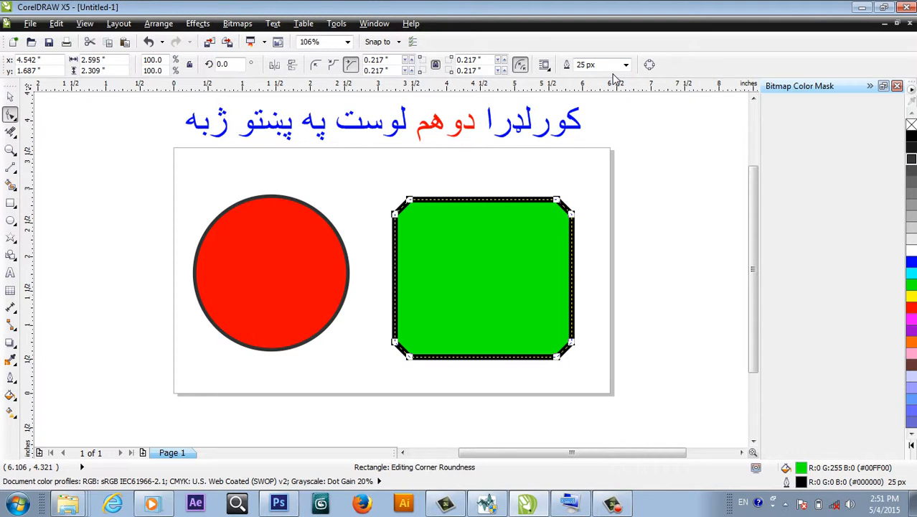
pyautogui.click(617, 68)
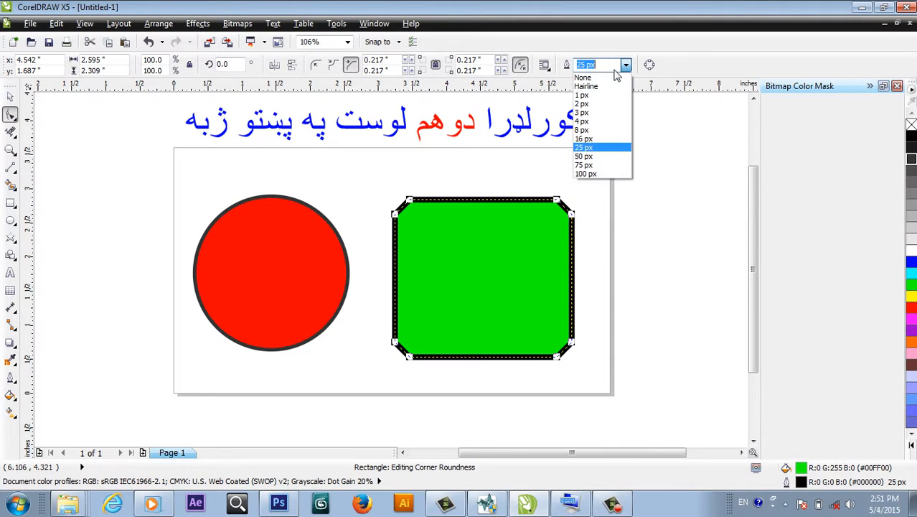
pyautogui.click(582, 104)
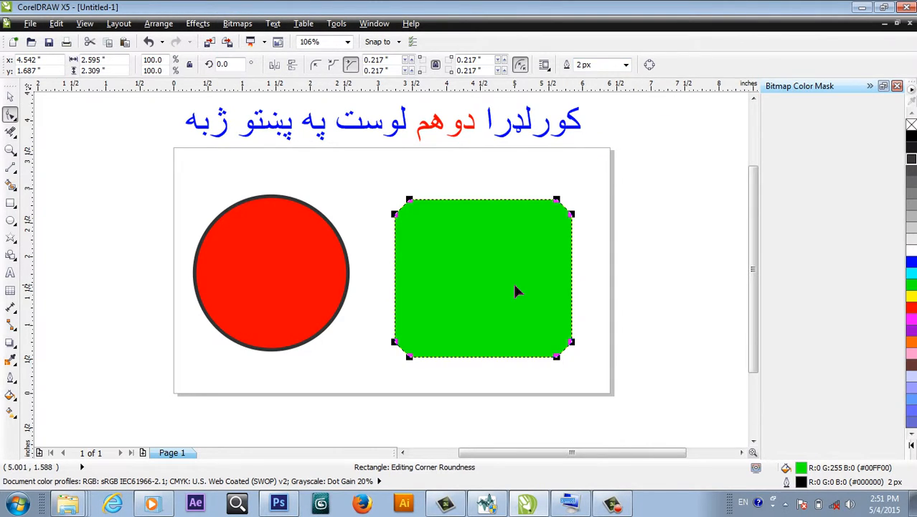
# - Remove the green rectangle's outline by setting its width to 0
pyautogui.click(587, 65)
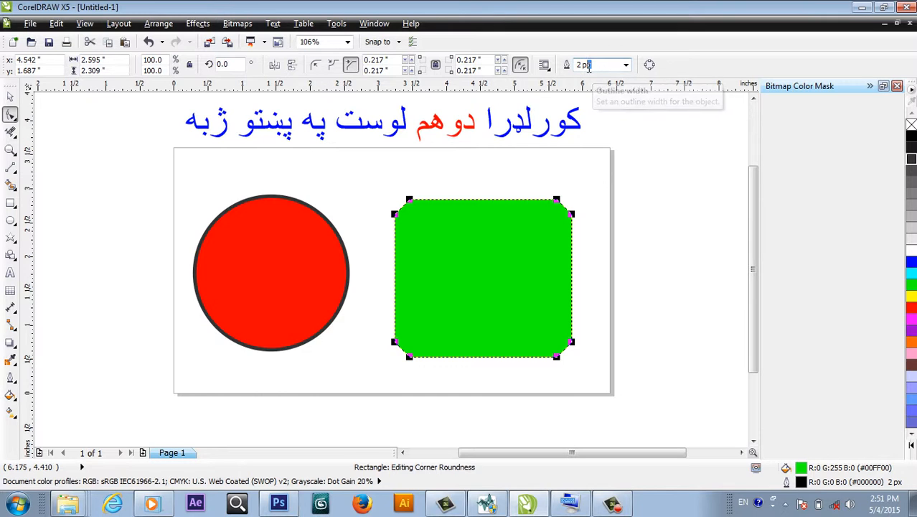
pyautogui.write('0')
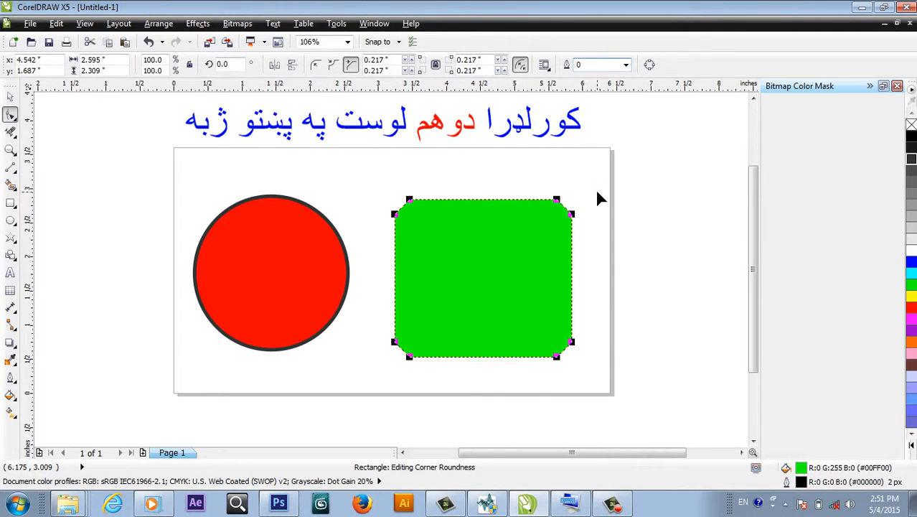
pyautogui.press('Return')
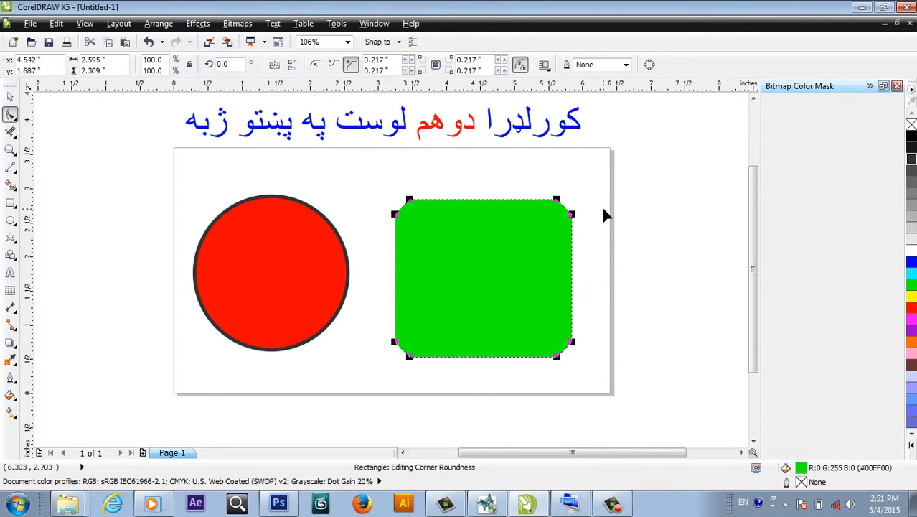
# - Convert the red circle into a pie shape and adjust its end angle to about 324 degrees
pyautogui.click(324, 260)
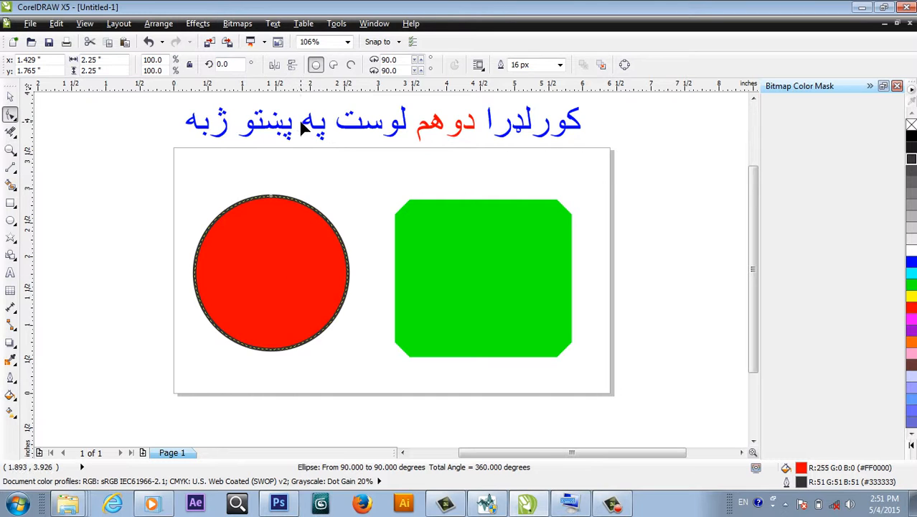
pyautogui.click(334, 66)
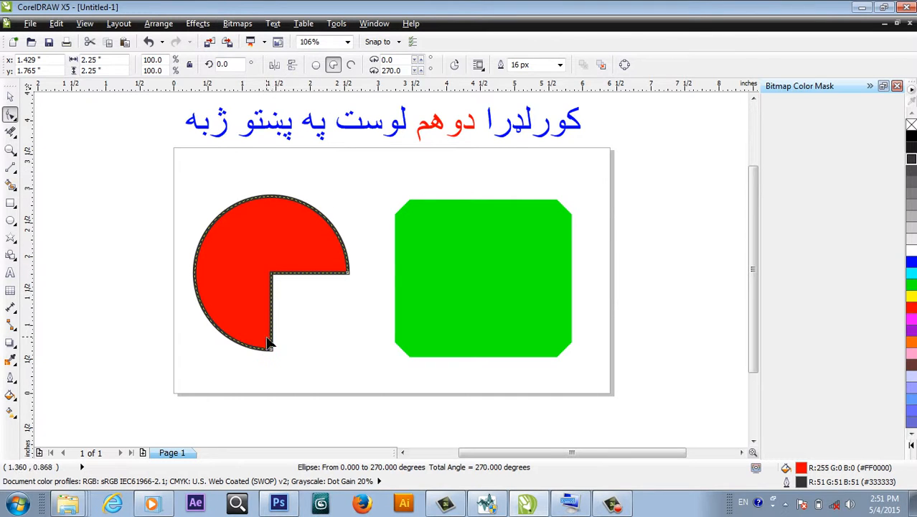
pyautogui.moveTo(272, 353); pyautogui.dragTo(327, 316)
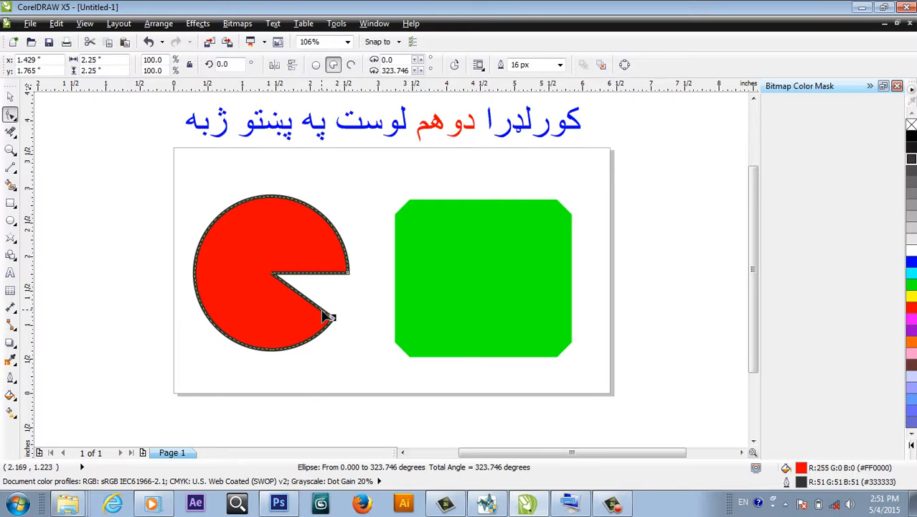
# - Switch the red pie to an arc, adjust its end angle to about 302 degrees, and return it to a pie
pyautogui.click(351, 65)
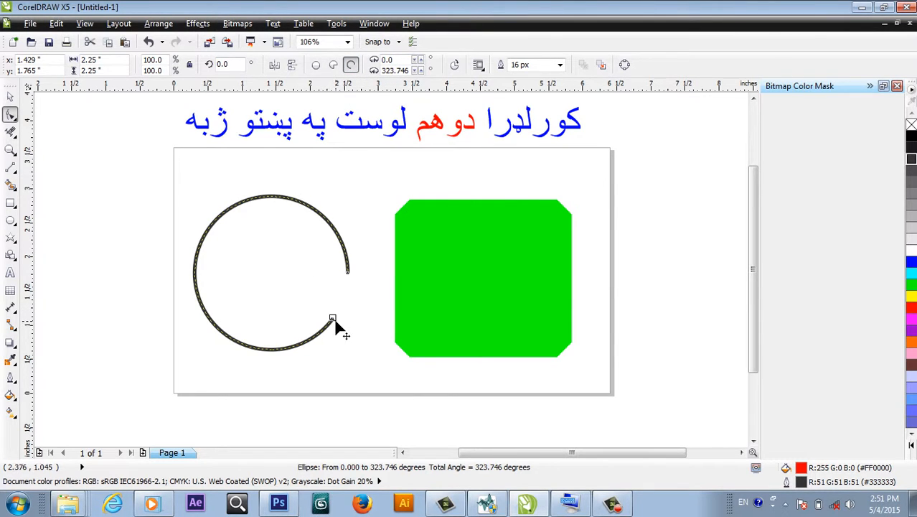
pyautogui.moveTo(333, 319); pyautogui.dragTo(311, 338)
pyautogui.click(351, 65)
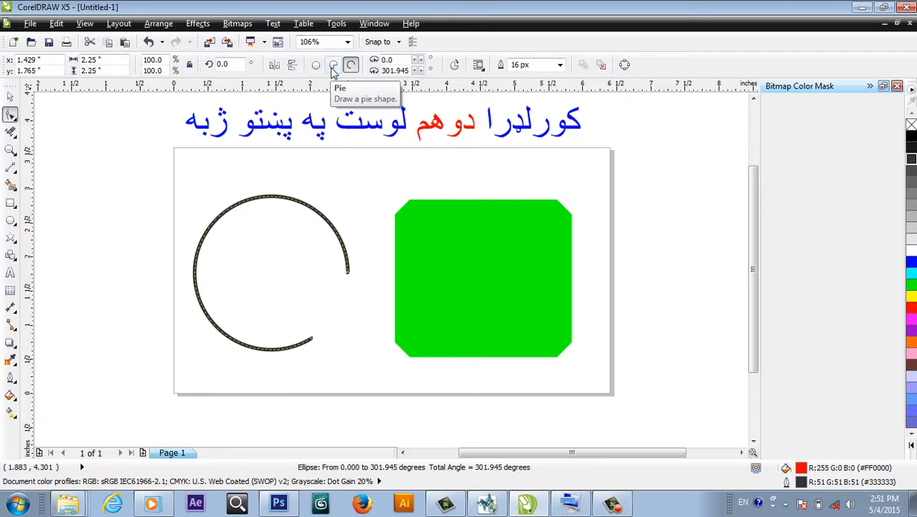
pyautogui.click(333, 65)
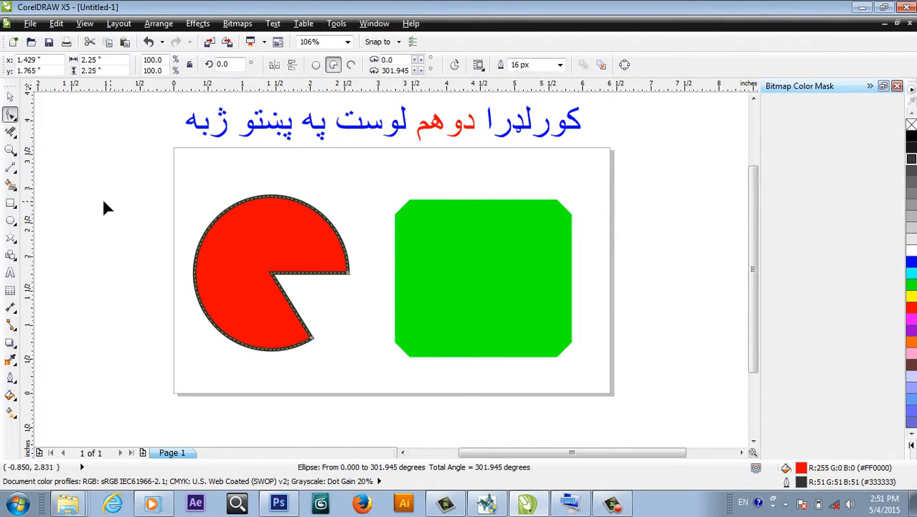
# - Activate the Smudge Brush, set its dryout to 10, and convert the selected red pie to curves
pyautogui.click(12, 118)
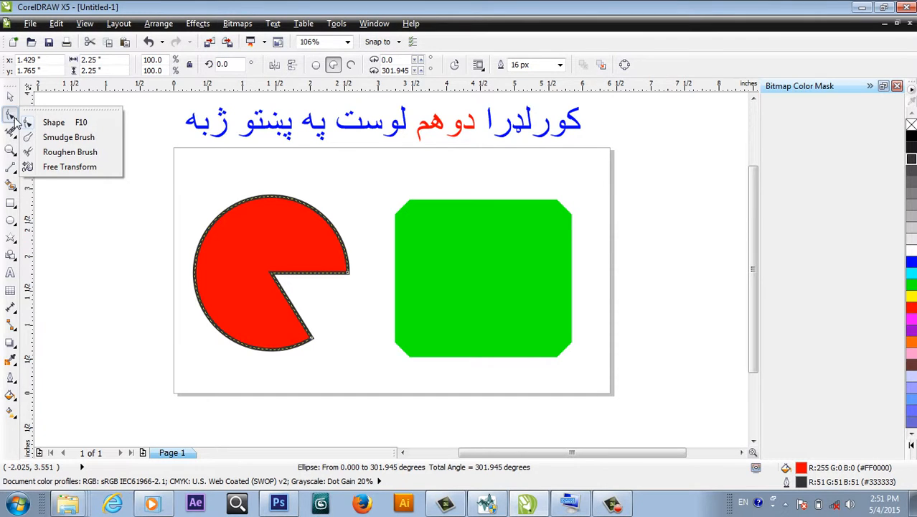
pyautogui.click(65, 138)
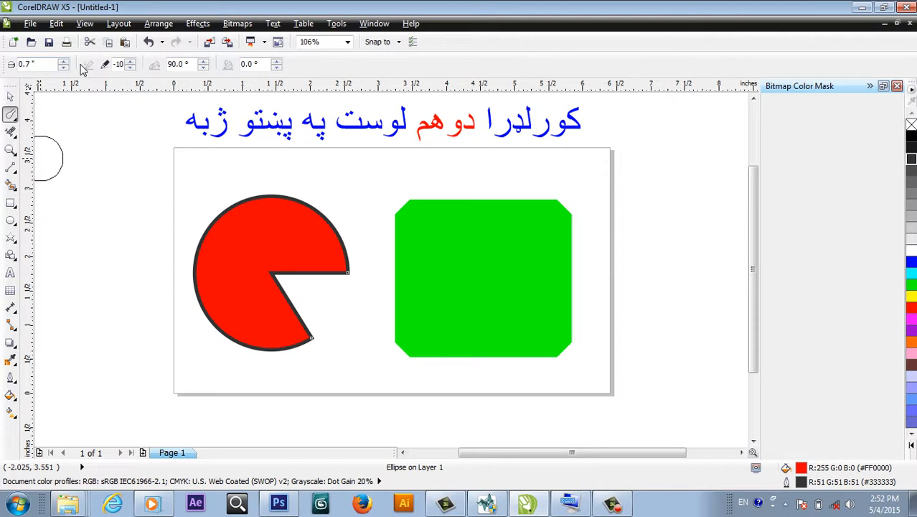
pyautogui.click(130, 63)
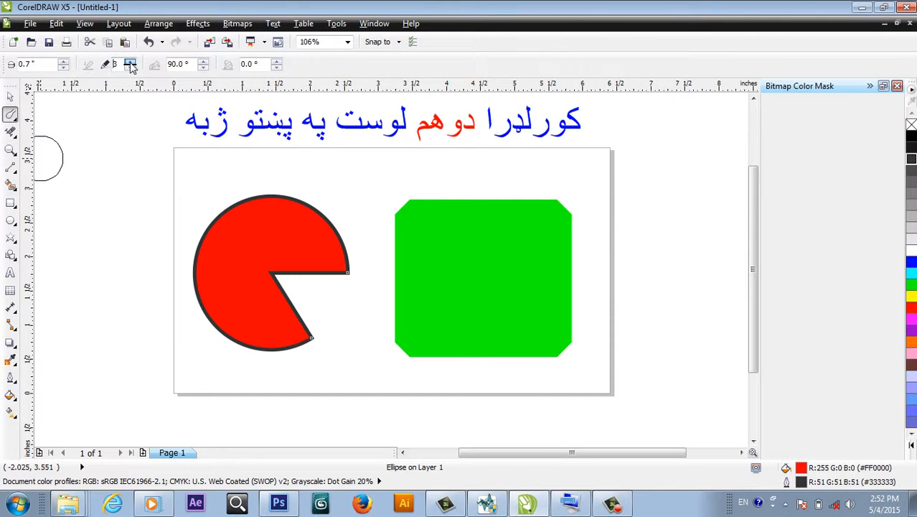
pyautogui.click(131, 66)
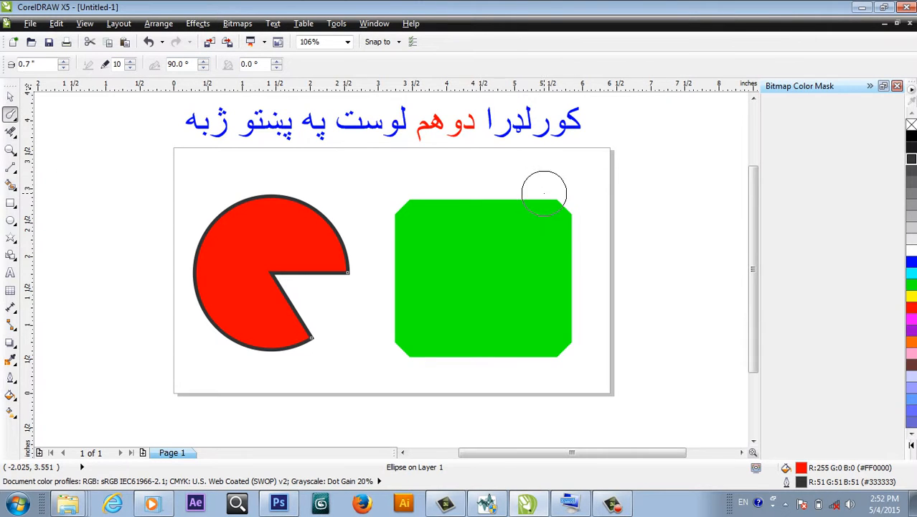
pyautogui.click(557, 264)
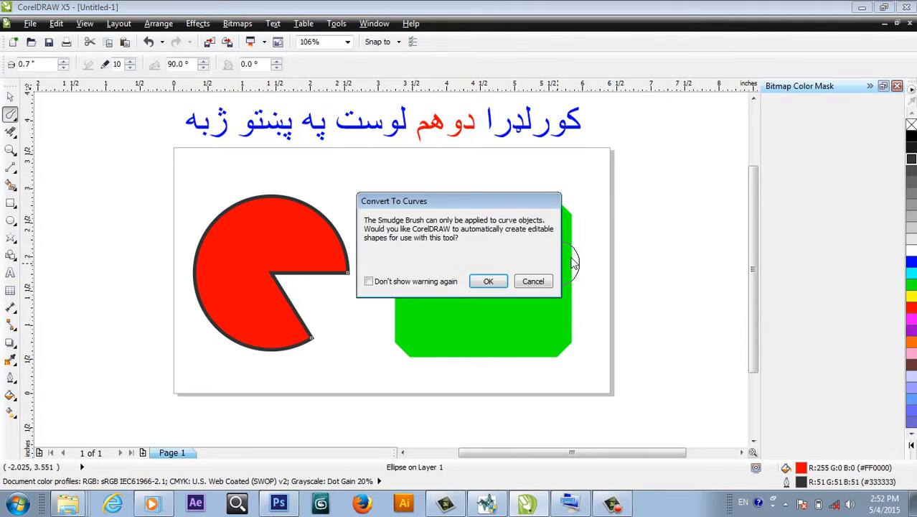
pyautogui.click(488, 281)
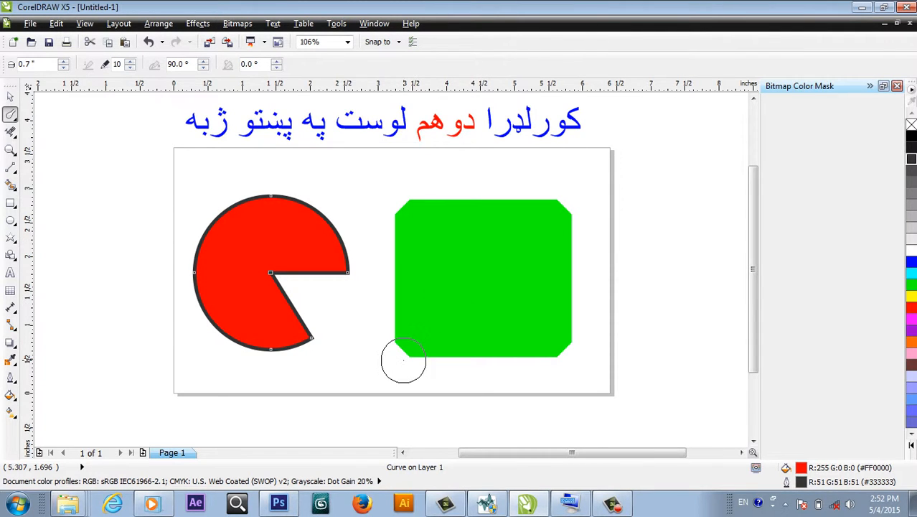
# - Select the green rectangle and convert it to curves for the Smudge Brush
pyautogui.click(11, 98)
pyautogui.click(469, 283)
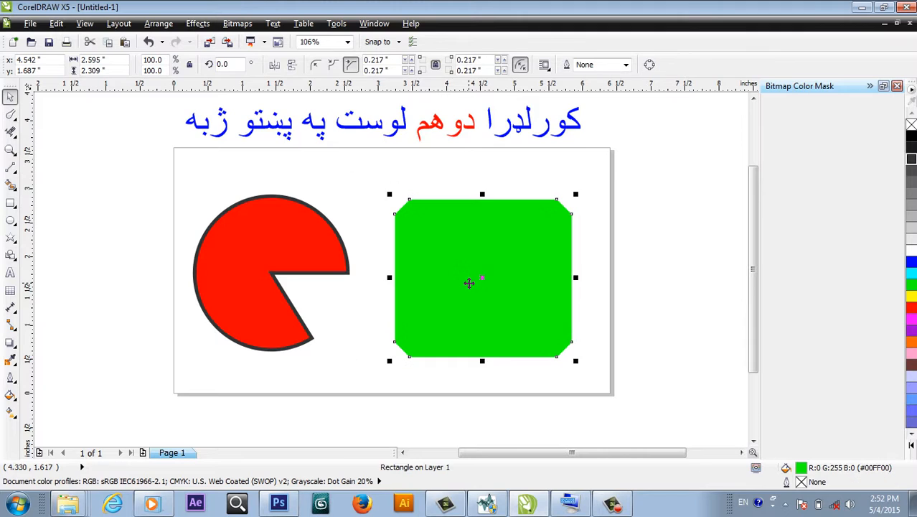
pyautogui.click(10, 116)
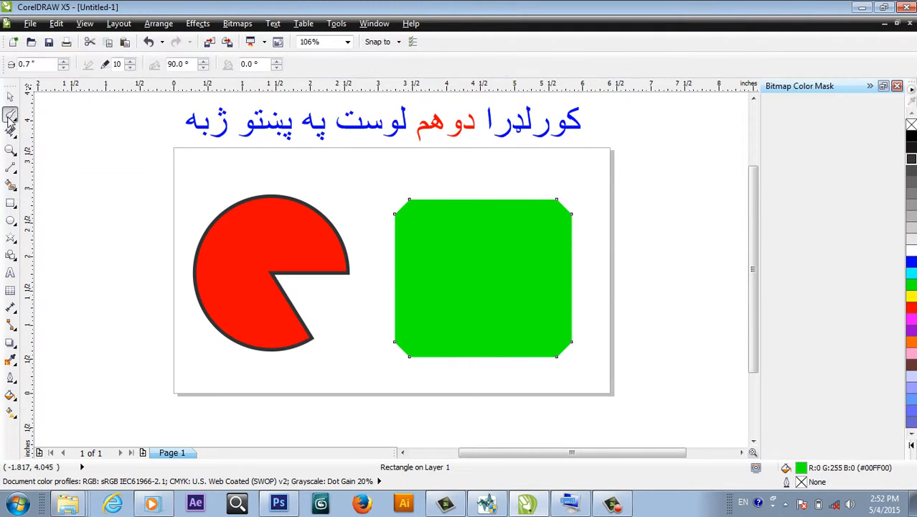
pyautogui.click(559, 267)
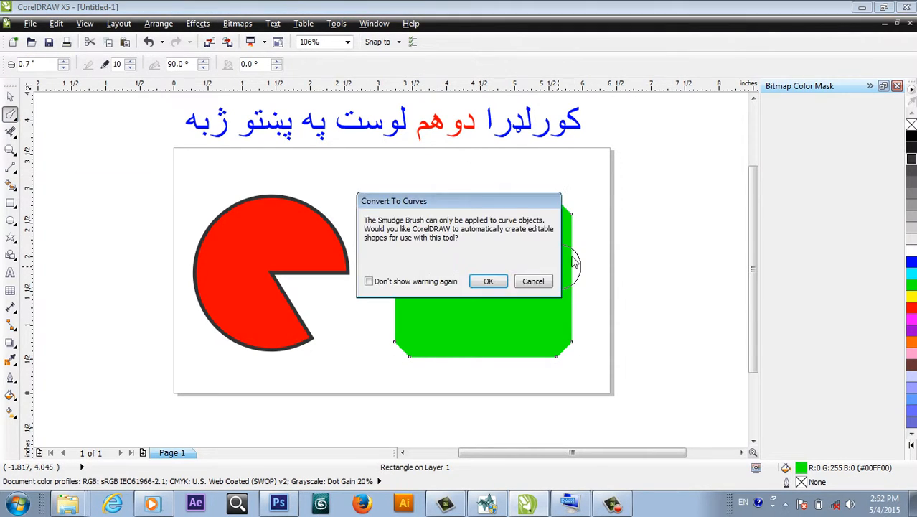
pyautogui.click(490, 282)
# - Smudge pointed spikes outward from the green shape: one on each side, two along the upper edge and one on the lower edge
pyautogui.moveTo(549, 262); pyautogui.dragTo(596, 248)
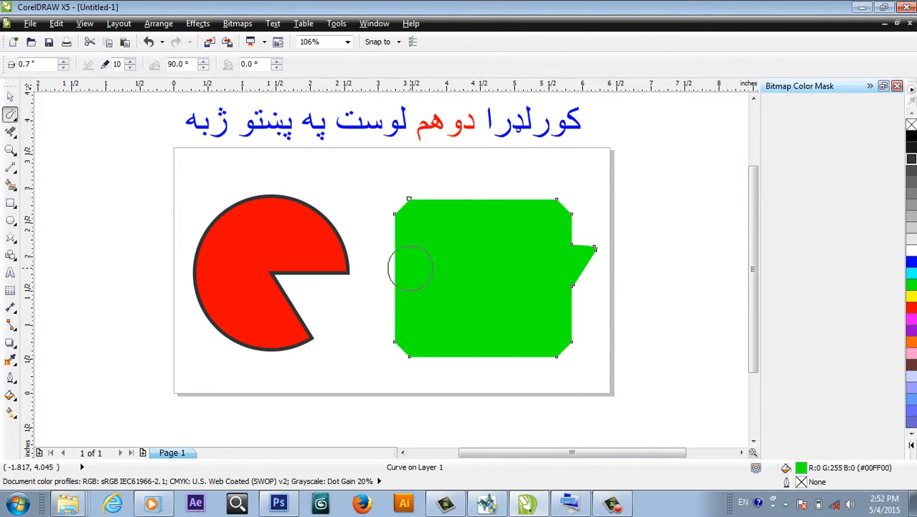
pyautogui.moveTo(415, 264); pyautogui.dragTo(375, 250)
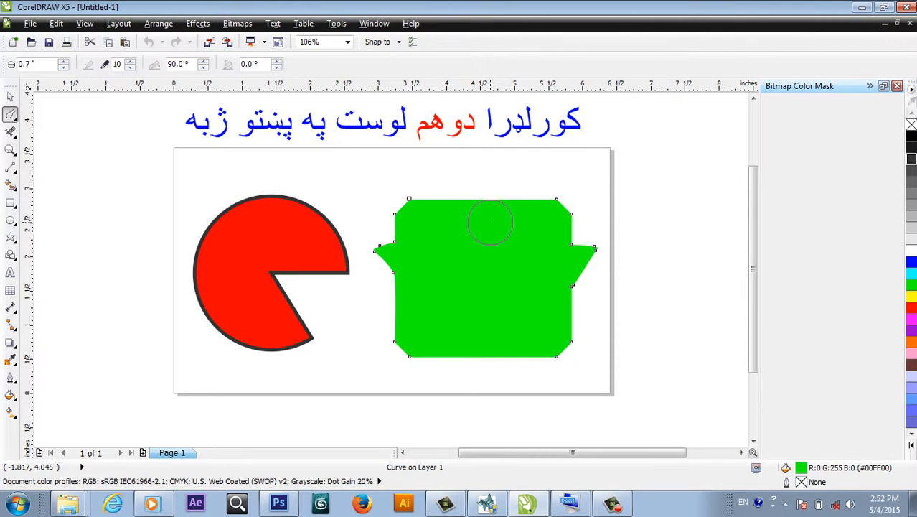
pyautogui.moveTo(490, 222); pyautogui.dragTo(497, 202)
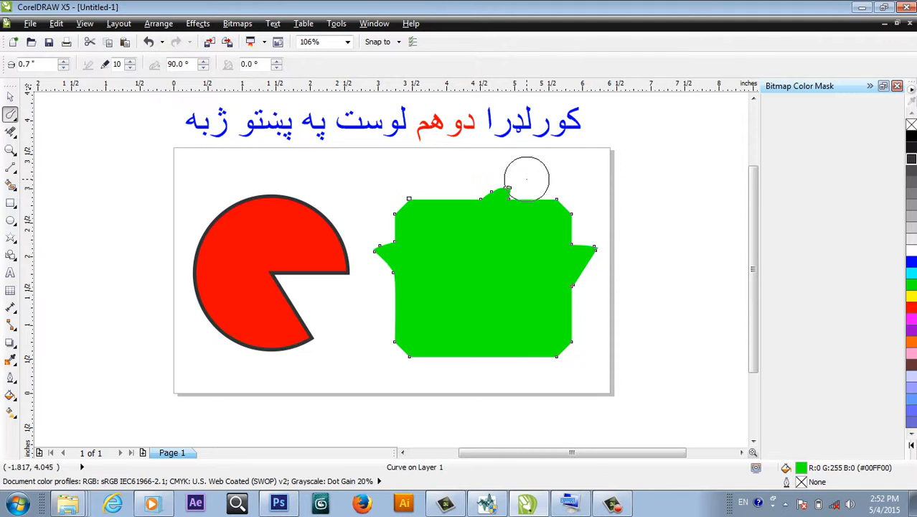
pyautogui.moveTo(441, 202); pyautogui.dragTo(460, 171)
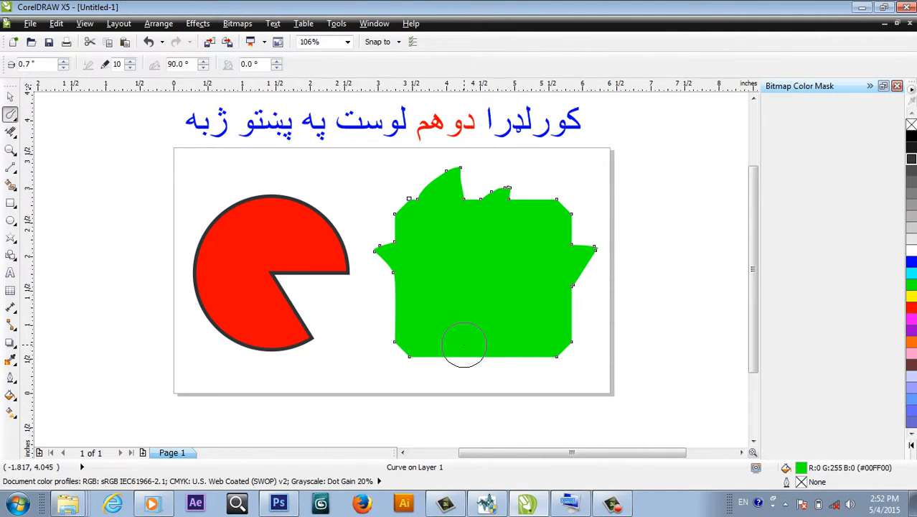
pyautogui.moveTo(463, 338); pyautogui.dragTo(448, 388)
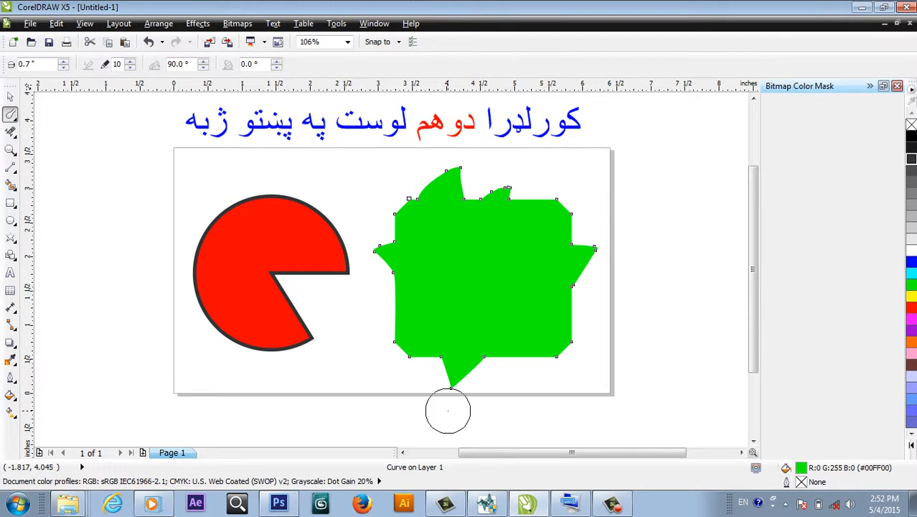
# - Delete the smudged green rectangle
pyautogui.press('Delete')
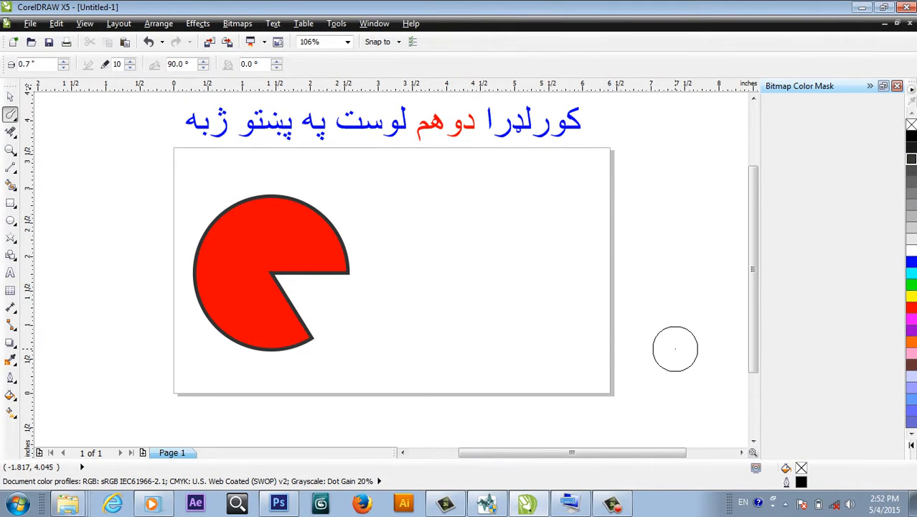
pyautogui.click(619, 510)
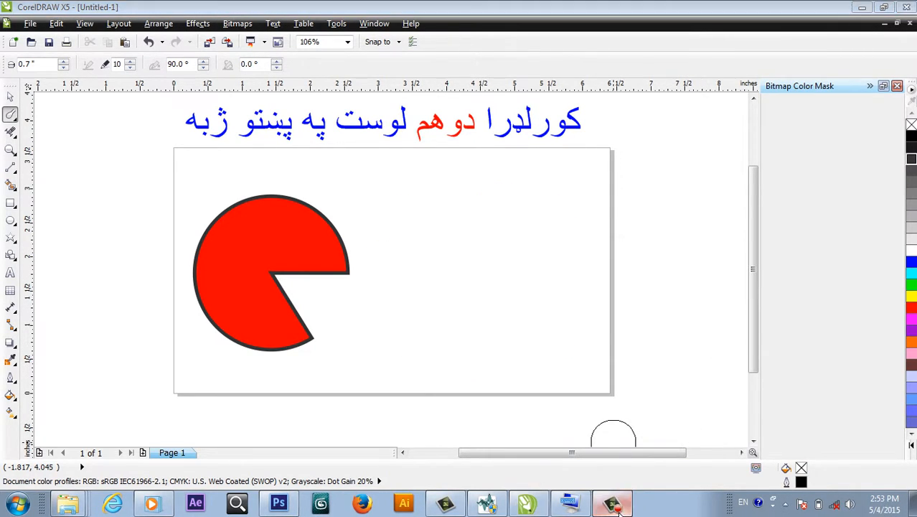
pyautogui.click(847, 447)
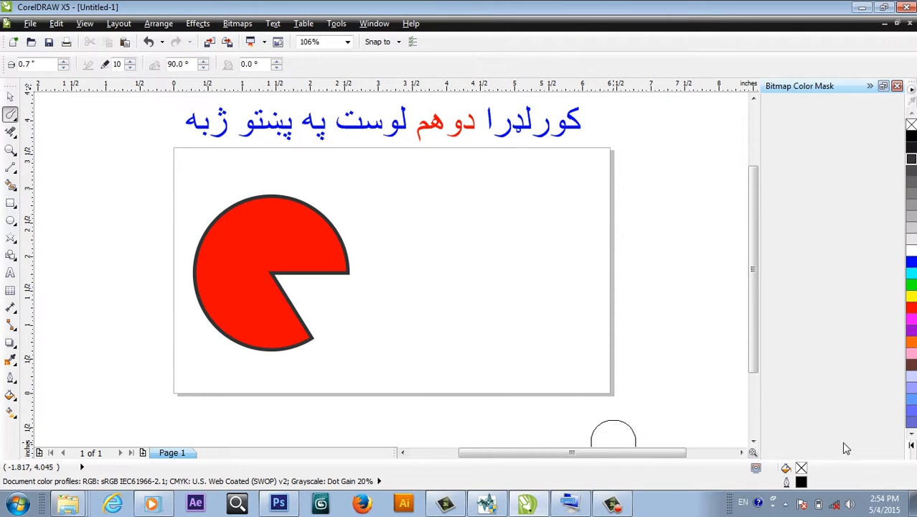
# - Draw a circle about 2.5 inches across beside the red pie, fill it green and remove its outline
pyautogui.click(11, 221)
pyautogui.moveTo(414, 209); pyautogui.dragTo(584, 361)
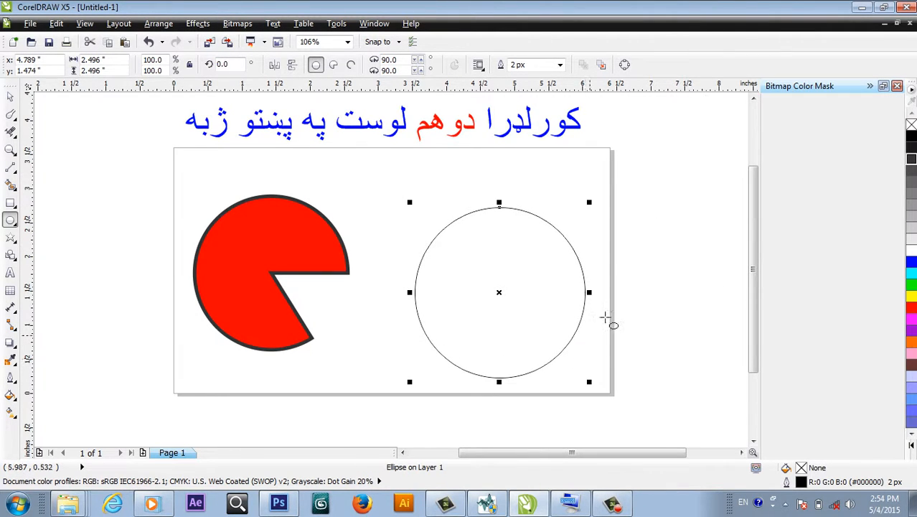
pyautogui.click(911, 285)
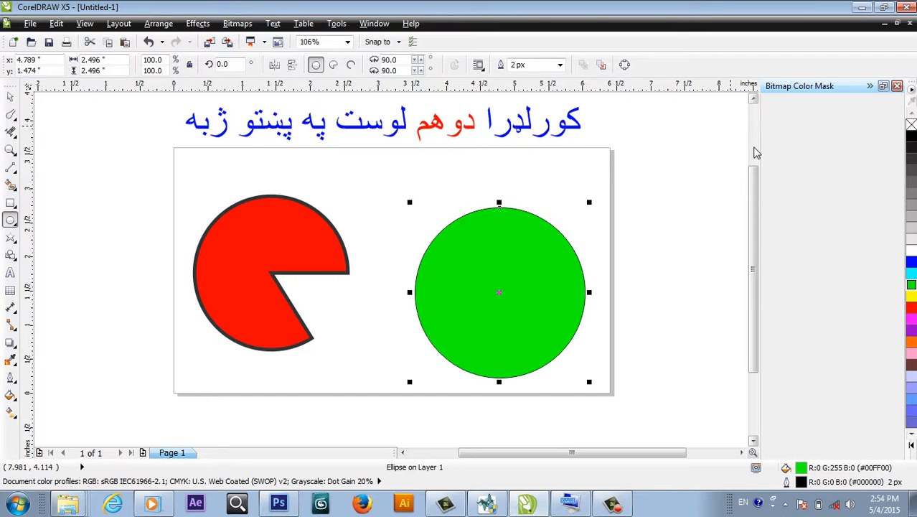
pyautogui.rightClick(911, 125)
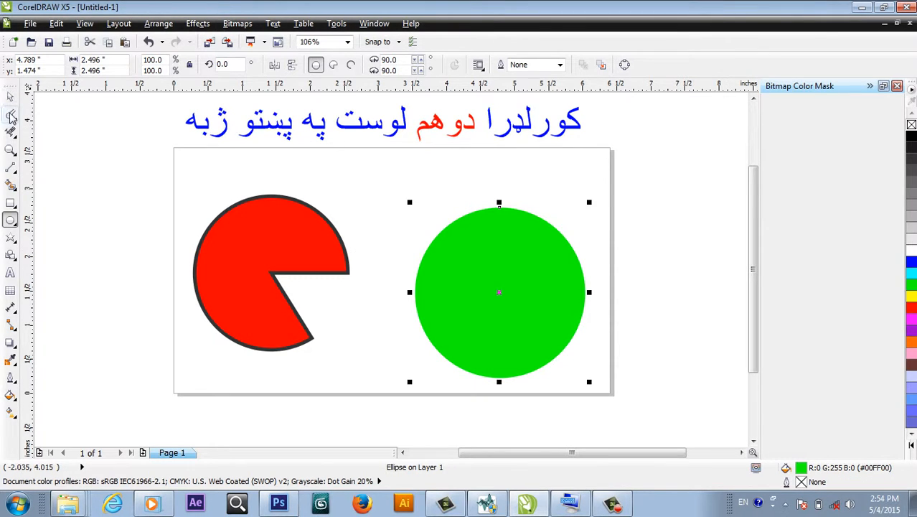
# - Convert the green circle to curves and pull pointed horns from its upper left and upper right with the Smudge Brush
pyautogui.click(11, 117)
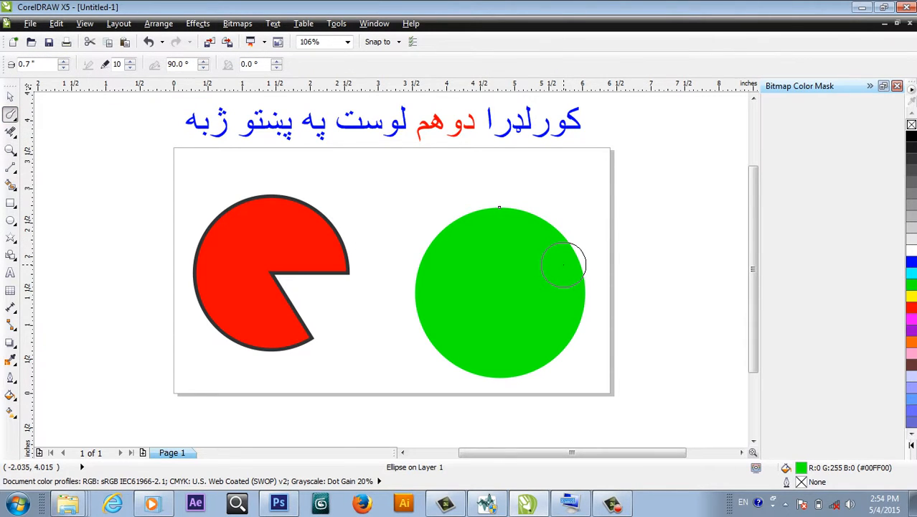
pyautogui.click(563, 265)
pyautogui.click(488, 281)
pyautogui.moveTo(585, 233); pyautogui.dragTo(585, 232)
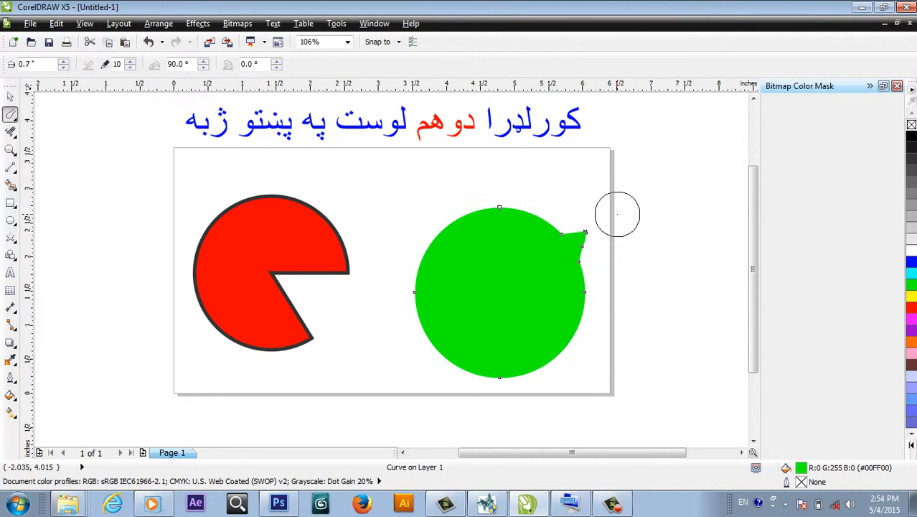
pyautogui.moveTo(458, 245); pyautogui.dragTo(451, 222)
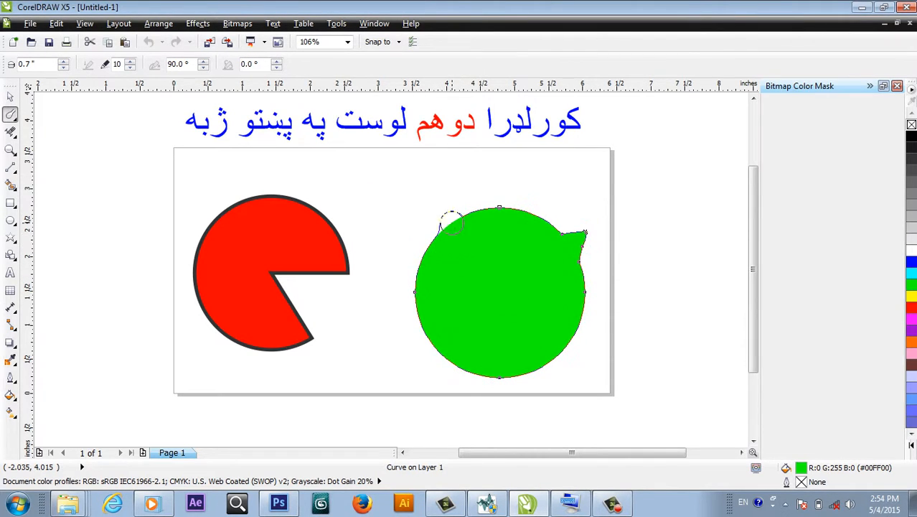
pyautogui.moveTo(400, 198); pyautogui.dragTo(396, 195)
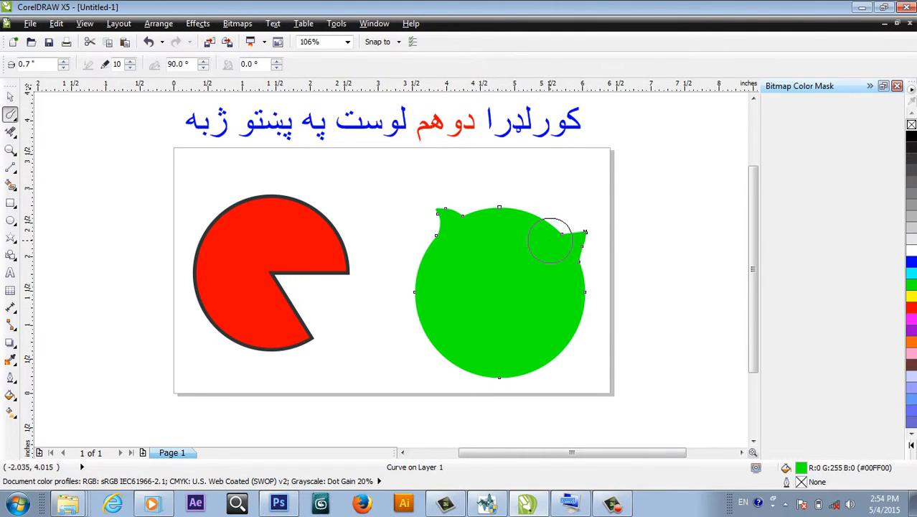
pyautogui.moveTo(542, 240); pyautogui.dragTo(574, 204)
pyautogui.moveTo(636, 158); pyautogui.dragTo(636, 160)
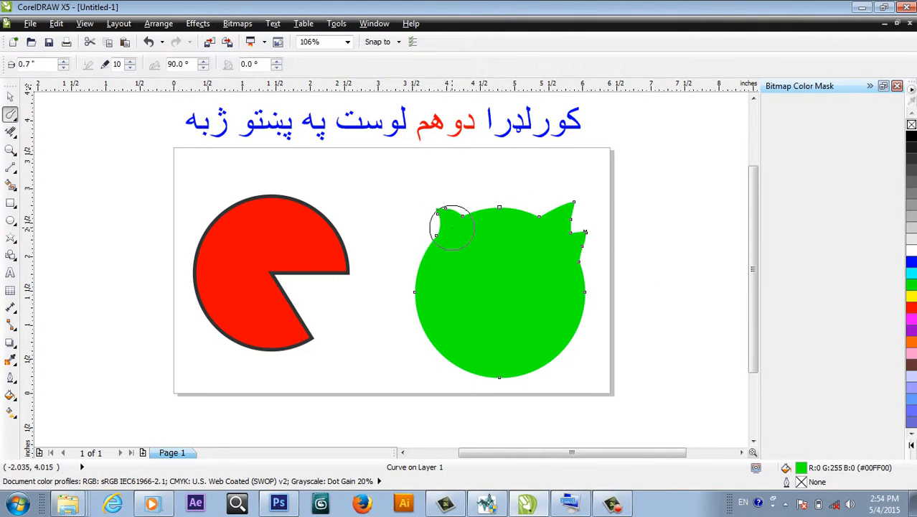
pyautogui.moveTo(459, 226); pyautogui.dragTo(351, 165)
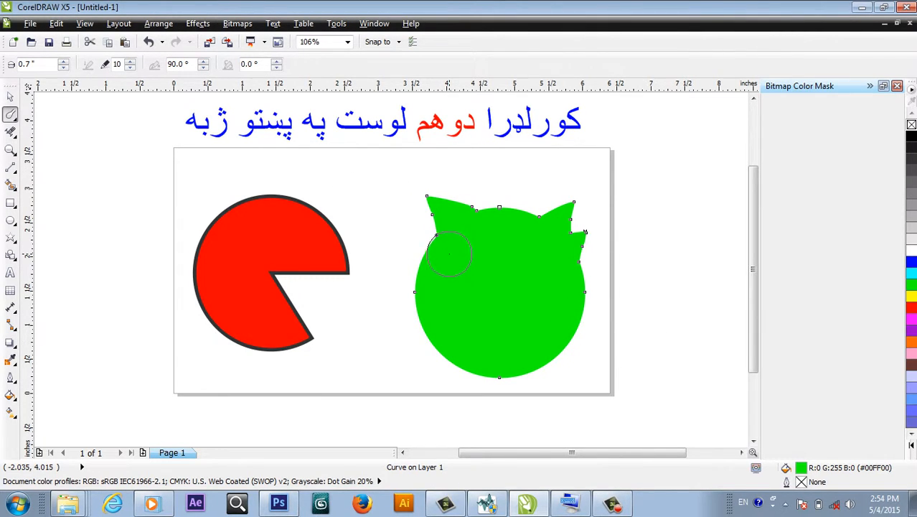
# - Try smudging another horn out of the green shape's left side, and undo it
pyautogui.moveTo(441, 251); pyautogui.dragTo(413, 226)
pyautogui.moveTo(424, 266); pyautogui.dragTo(385, 225)
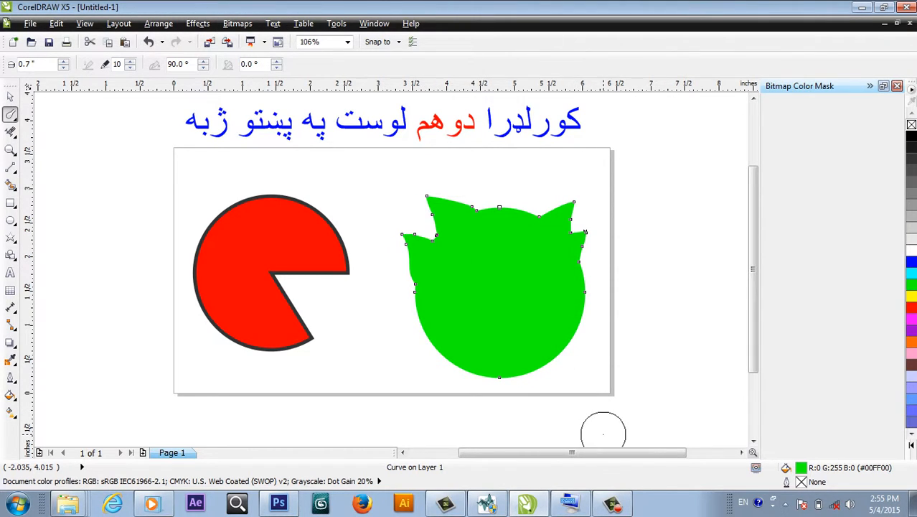
pyautogui.hotkey('ctrl', 'z')
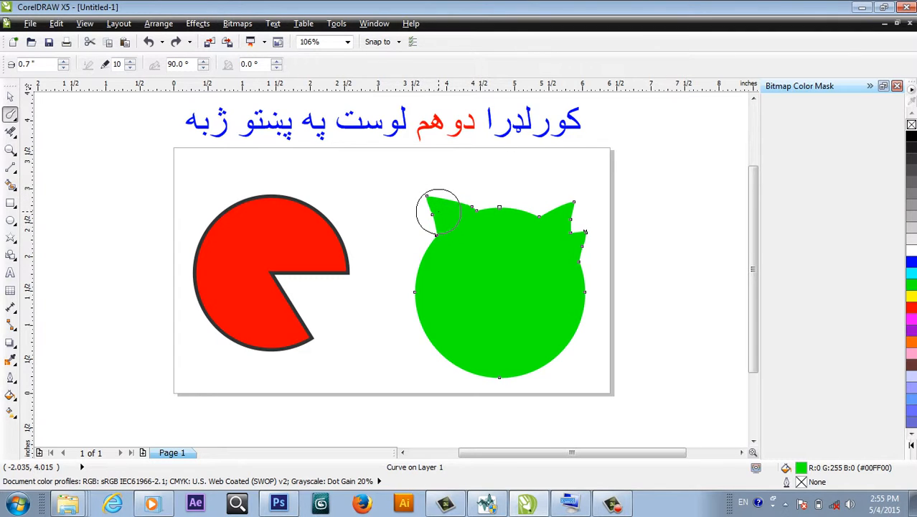
# - Set the Smudge Brush dryout to -10 and smudge the green shape's left, lower-left and lower-right edges outward
pyautogui.click(131, 68)
pyautogui.moveTo(133, 127); pyautogui.dragTo(135, 202)
pyautogui.moveTo(437, 273)
pyautogui.mouseDown()
pyautogui.moveTo(409, 267)
pyautogui.moveTo(364, 276)
pyautogui.moveTo(365, 262)
pyautogui.mouseUp()
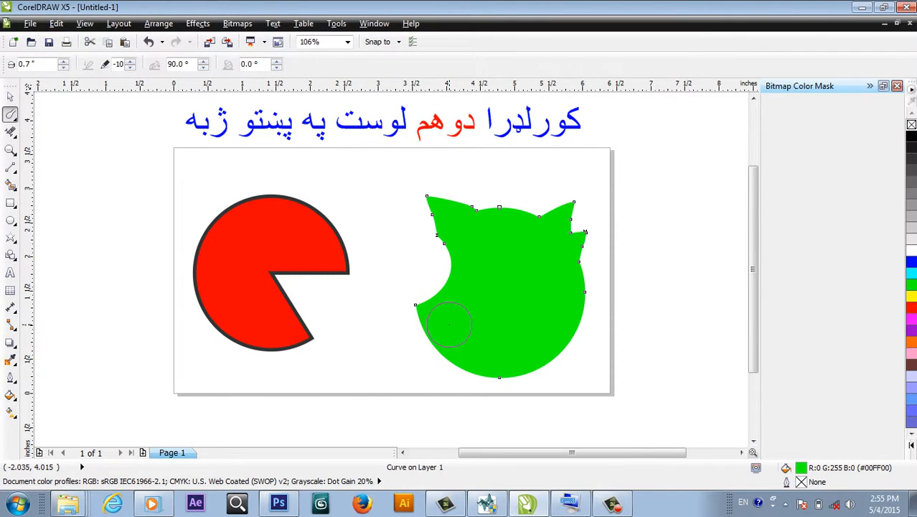
pyautogui.moveTo(450, 325)
pyautogui.mouseDown()
pyautogui.moveTo(386, 332)
pyautogui.moveTo(338, 352)
pyautogui.mouseUp()
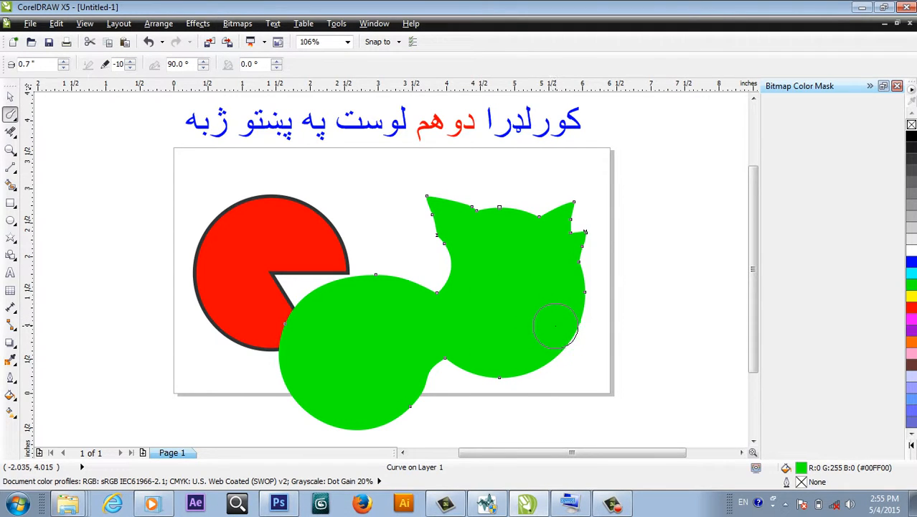
pyautogui.moveTo(557, 327); pyautogui.dragTo(621, 324)
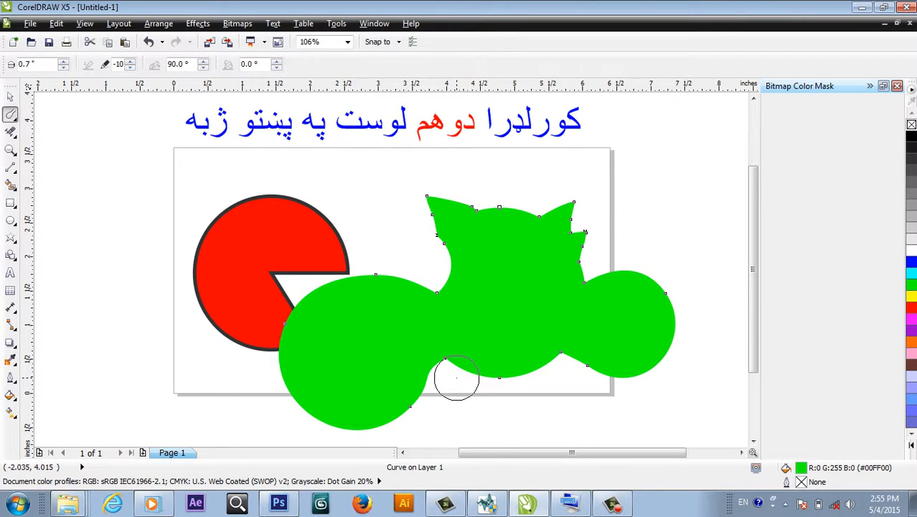
# - Replace the smudged green shape with a new circle about 2.16 inches across, filled green and without an outline
pyautogui.press('Delete')
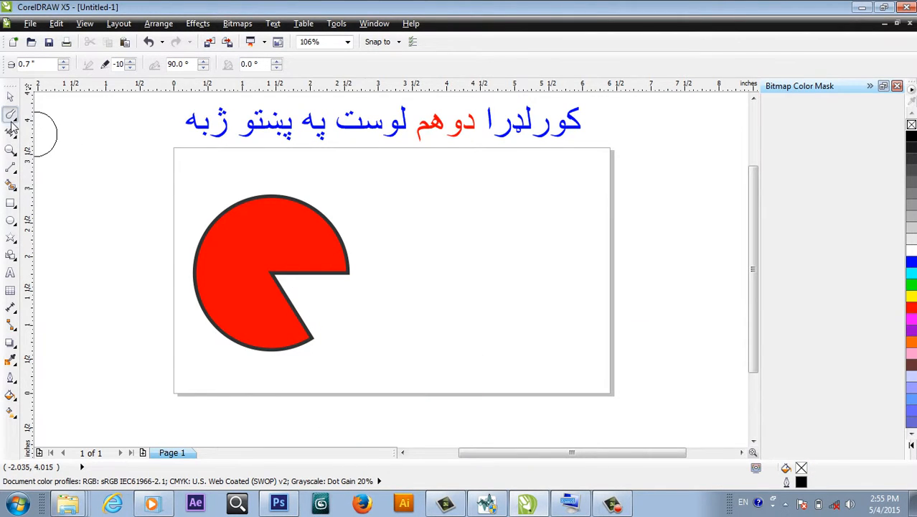
pyautogui.click(11, 221)
pyautogui.moveTo(445, 216); pyautogui.dragTo(591, 366)
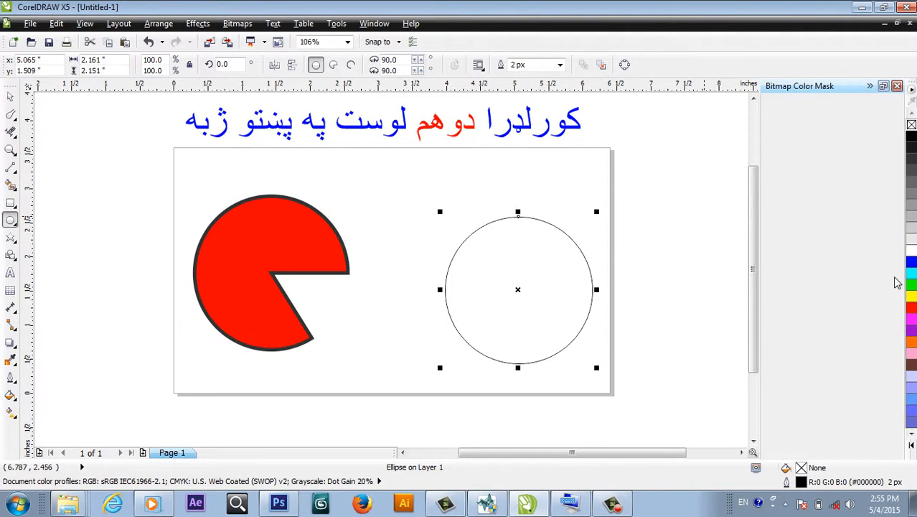
pyautogui.click(910, 285)
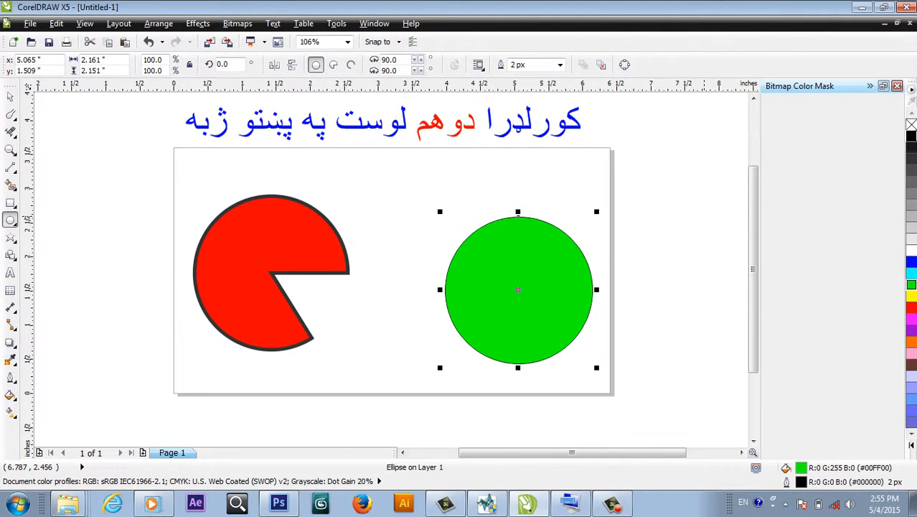
pyautogui.rightClick(912, 126)
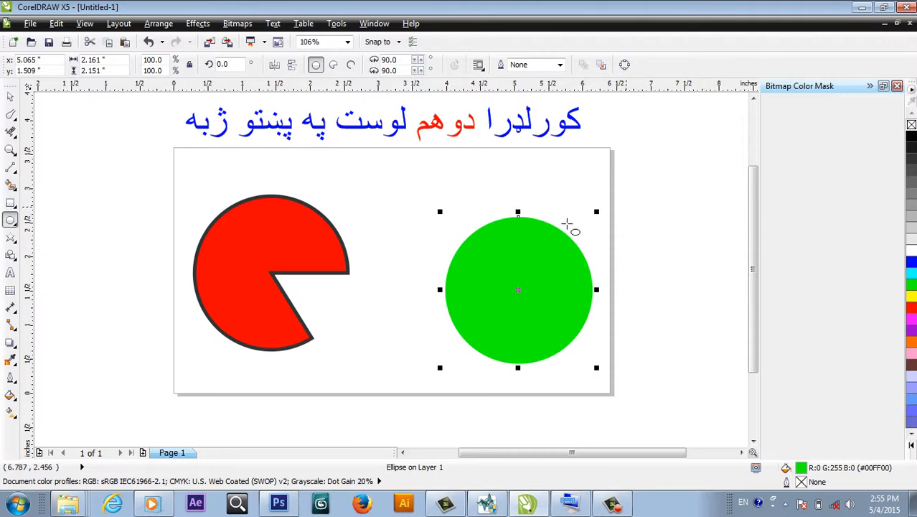
# - Convert the green circle to curves so that the Roughen Brush can be applied to it
pyautogui.click(11, 133)
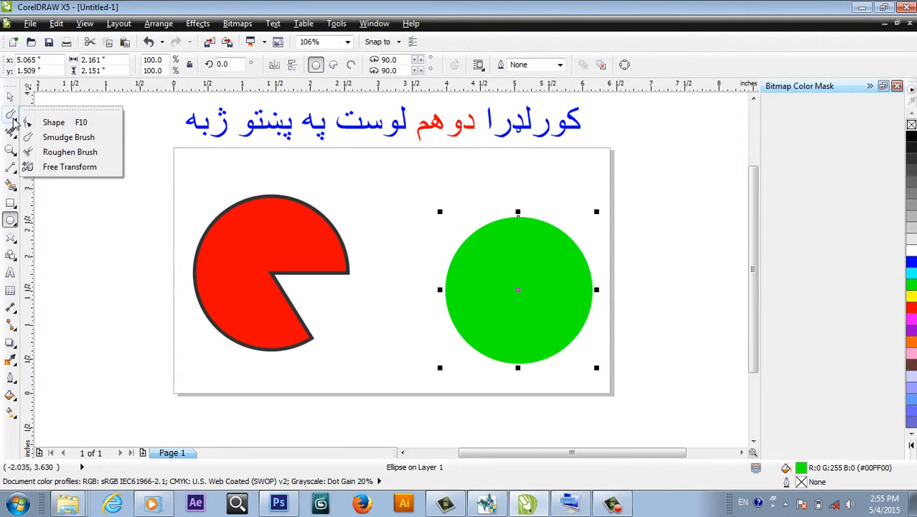
pyautogui.click(58, 152)
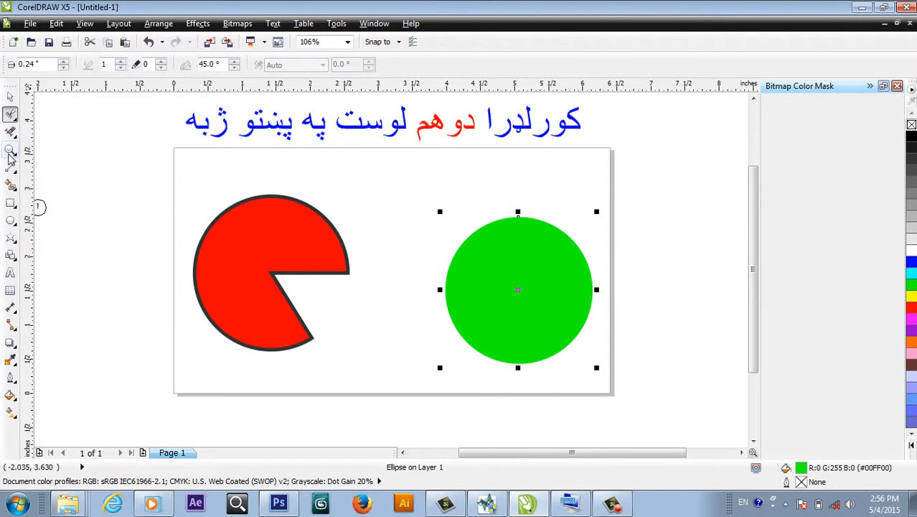
pyautogui.click(10, 149)
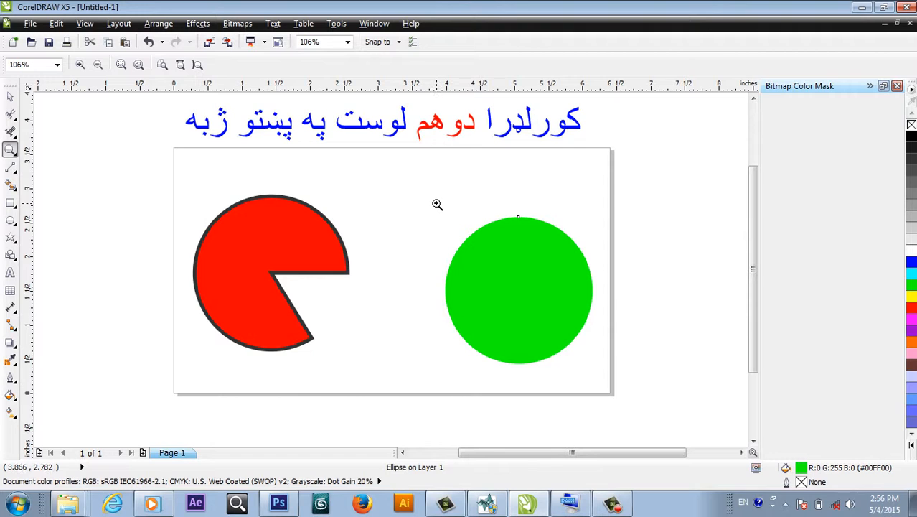
pyautogui.moveTo(437, 204); pyautogui.dragTo(615, 371)
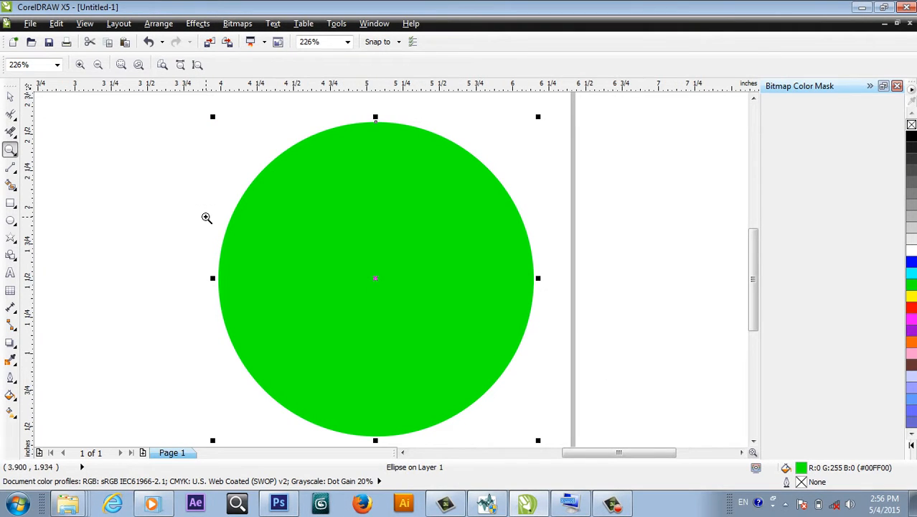
pyautogui.click(12, 120)
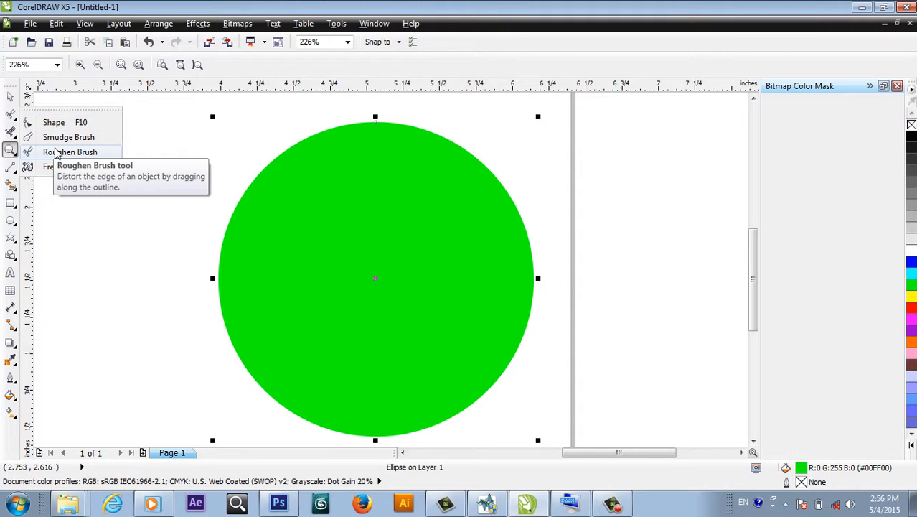
pyautogui.click(57, 152)
pyautogui.click(348, 128)
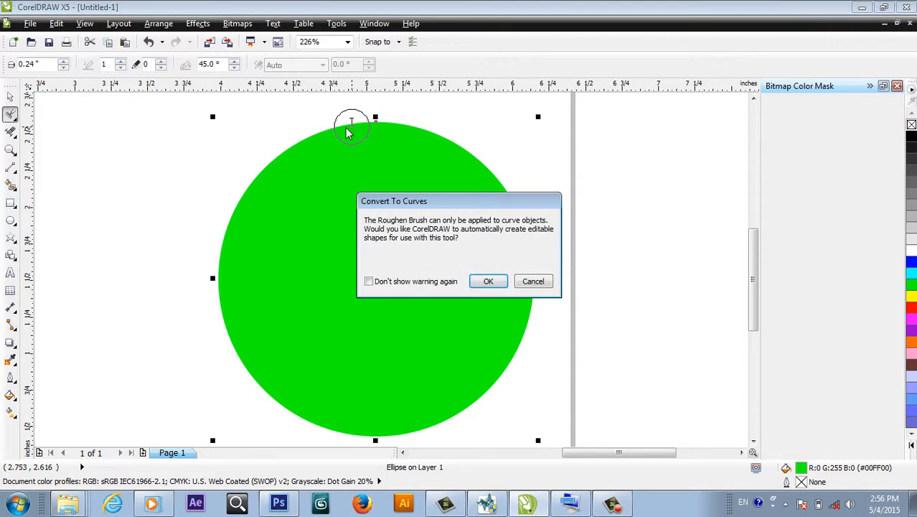
pyautogui.click(488, 280)
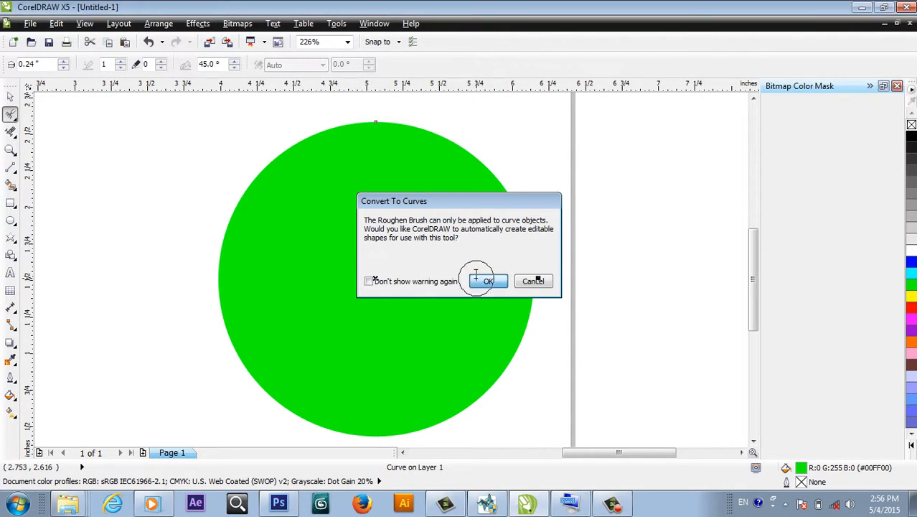
# - Try roughening the green circle's entire outline with the 0.24-inch nib, and undo it
pyautogui.moveTo(349, 126)
pyautogui.mouseDown()
pyautogui.moveTo(264, 159)
pyautogui.moveTo(223, 242)
pyautogui.moveTo(221, 322)
pyautogui.moveTo(247, 374)
pyautogui.moveTo(309, 419)
pyautogui.moveTo(405, 434)
pyautogui.moveTo(454, 416)
pyautogui.moveTo(497, 374)
pyautogui.moveTo(518, 348)
pyautogui.moveTo(540, 280)
pyautogui.moveTo(516, 215)
pyautogui.moveTo(485, 172)
pyautogui.moveTo(417, 127)
pyautogui.moveTo(363, 121)
pyautogui.mouseUp()
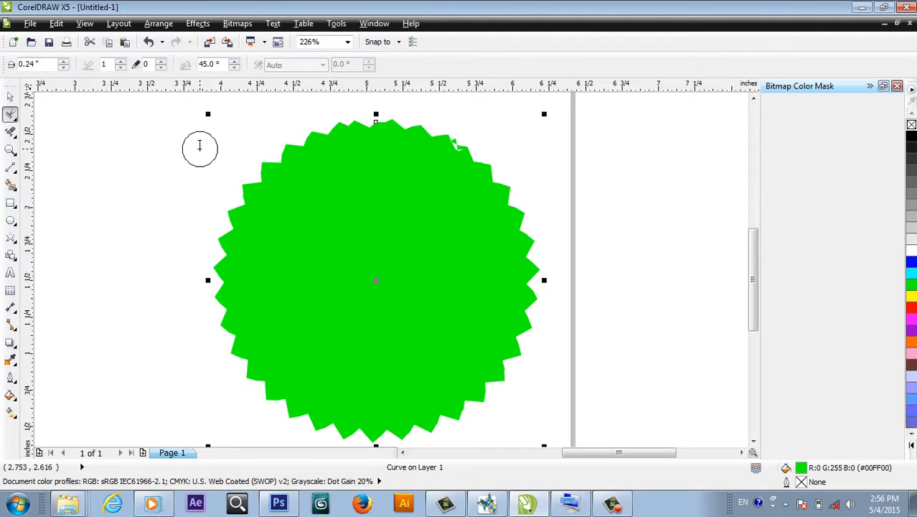
pyautogui.hotkey('ctrl', 'z')
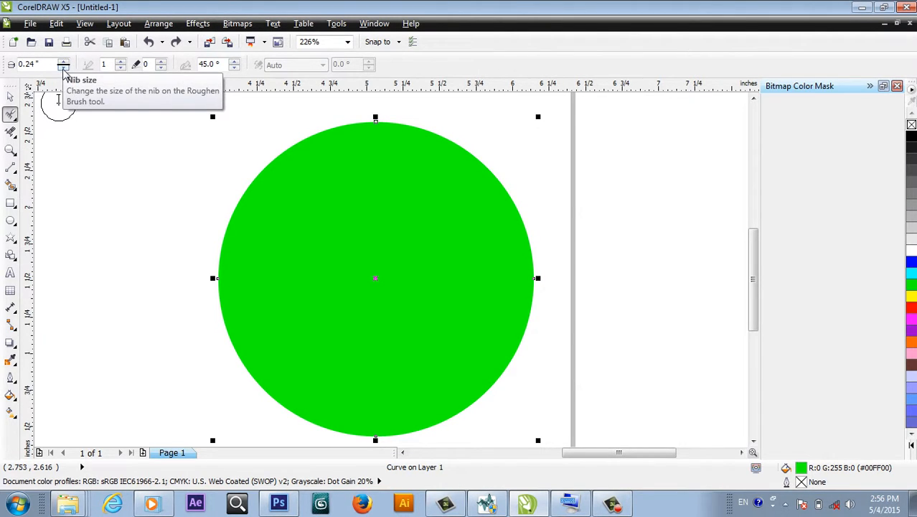
# - Set the Roughen Brush nib size to 0.12 inches and roughen the green circle's upper edge from its upper left around to its right side
pyautogui.click(63, 67)
pyautogui.click(63, 67)
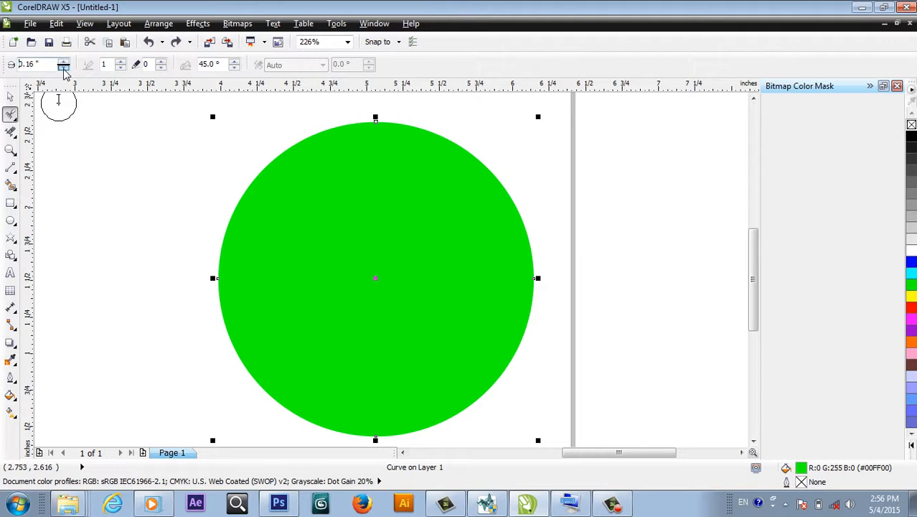
pyautogui.click(63, 67)
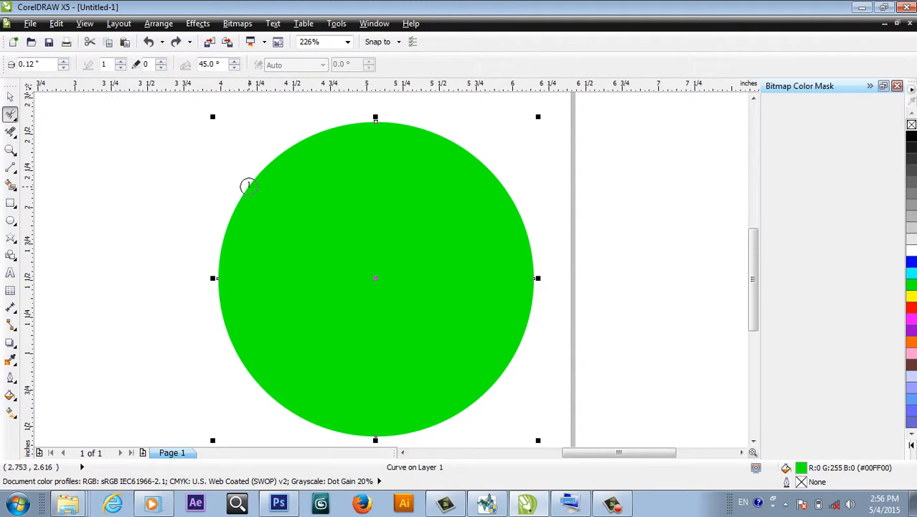
pyautogui.moveTo(246, 185)
pyautogui.mouseDown()
pyautogui.moveTo(304, 139)
pyautogui.moveTo(356, 123)
pyautogui.moveTo(415, 124)
pyautogui.moveTo(492, 173)
pyautogui.moveTo(540, 272)
pyautogui.mouseUp()
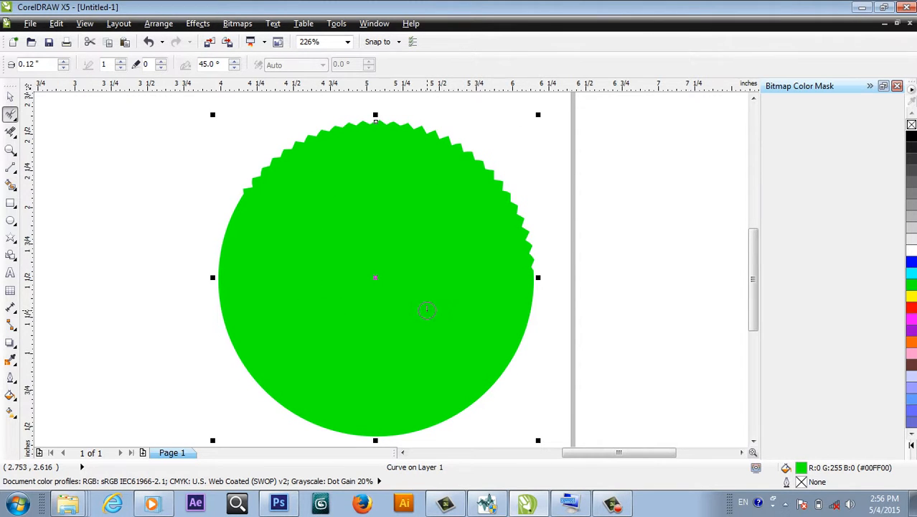
# - Rotate the roughened green shape by about 94 degrees with Free Rotation, pivoting around a point in its lower part
pyautogui.moveTo(755, 289); pyautogui.dragTo(752, 264)
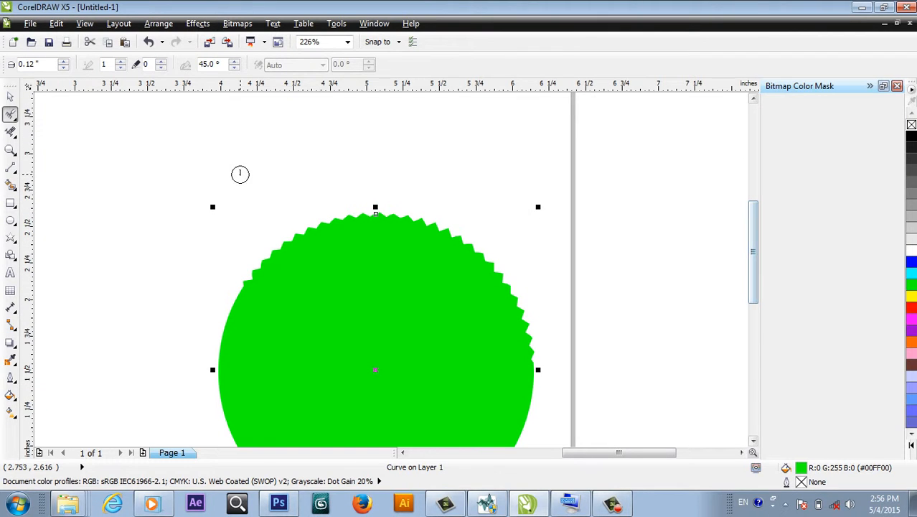
pyautogui.click(10, 149)
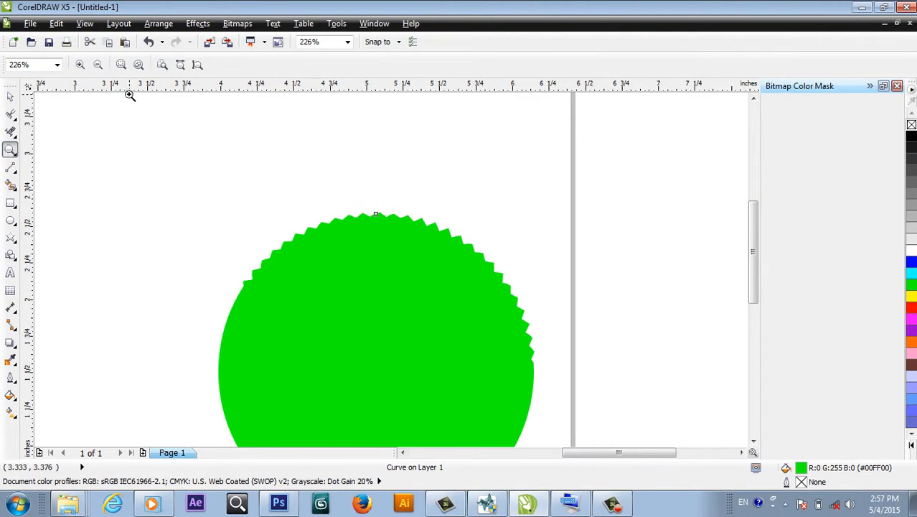
pyautogui.click(163, 65)
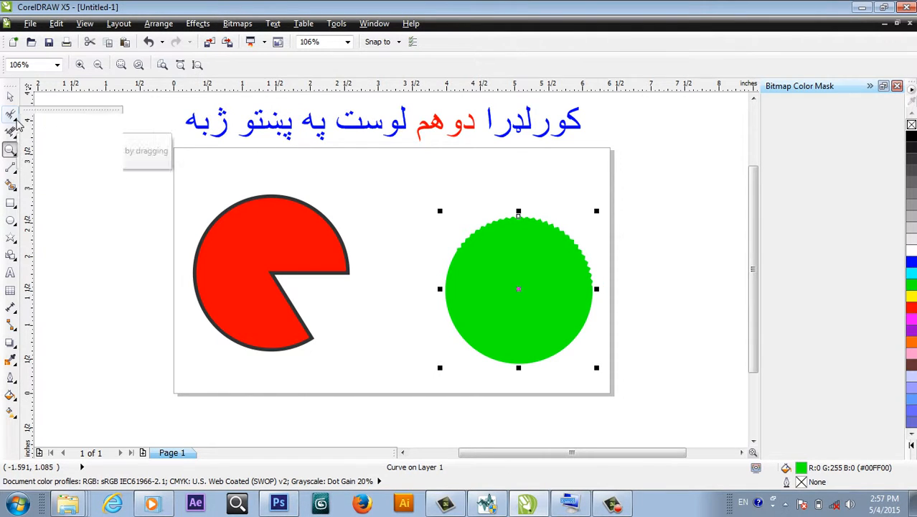
pyautogui.click(15, 122)
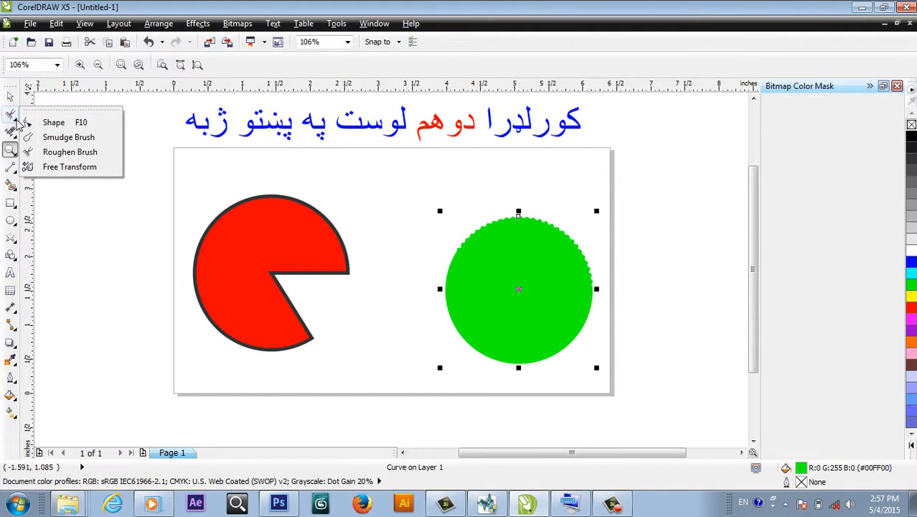
pyautogui.click(69, 169)
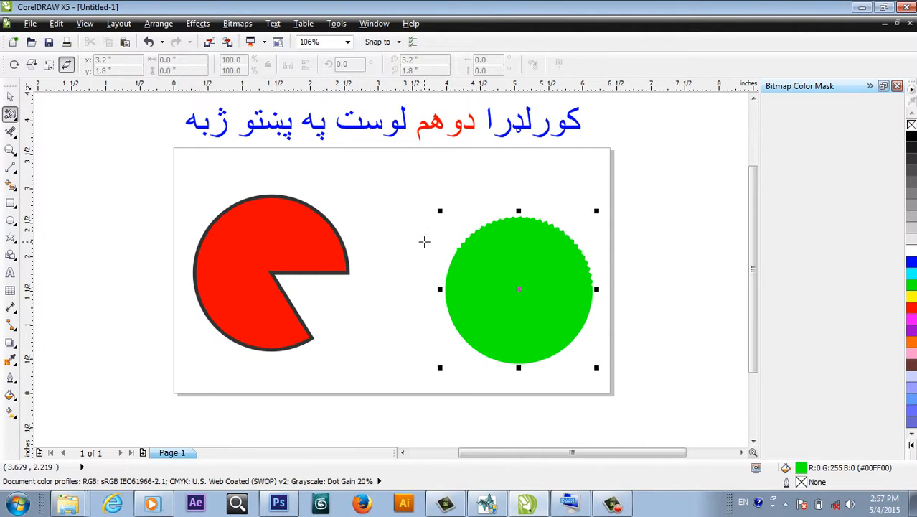
pyautogui.click(15, 64)
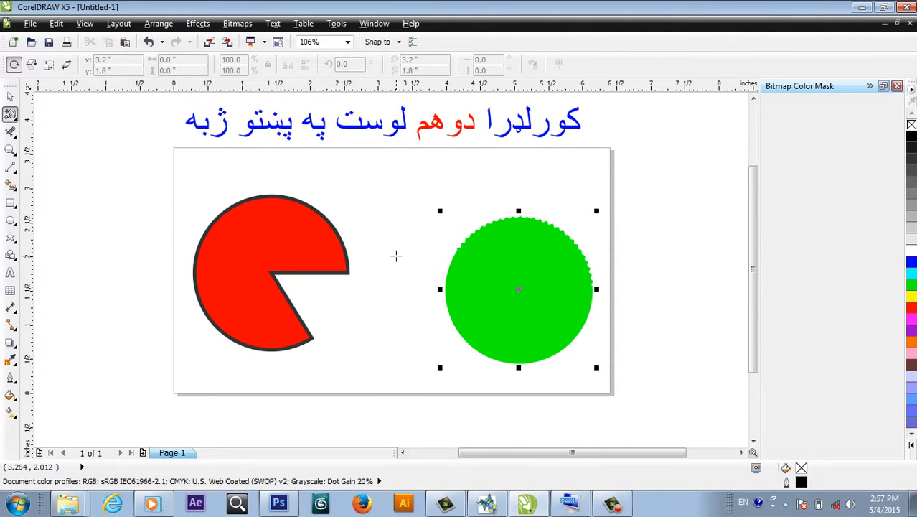
pyautogui.click(521, 289)
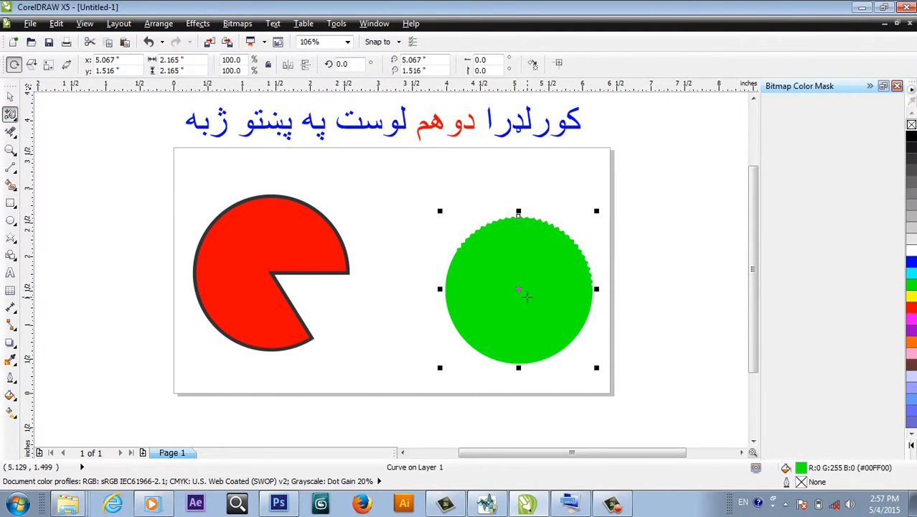
pyautogui.moveTo(528, 325); pyautogui.dragTo(526, 260)
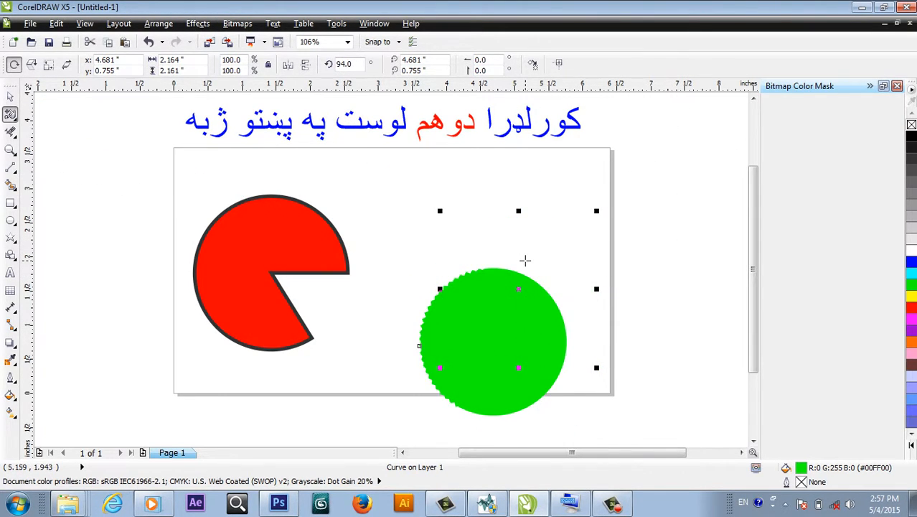
# - Reflect the green shape with Free Angle Reflection and scale it freely into a flat ellipse about 3.45 by 0.98 inches
pyautogui.click(32, 66)
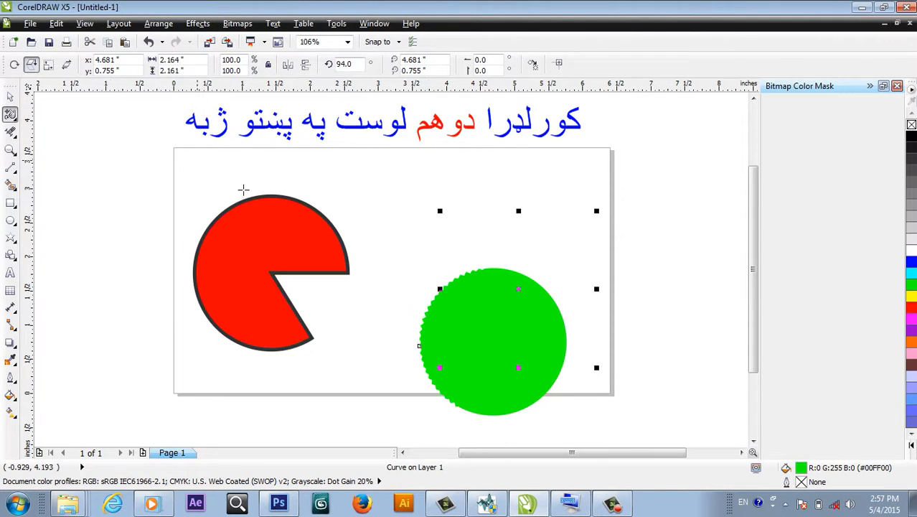
pyautogui.moveTo(421, 295); pyautogui.dragTo(533, 210)
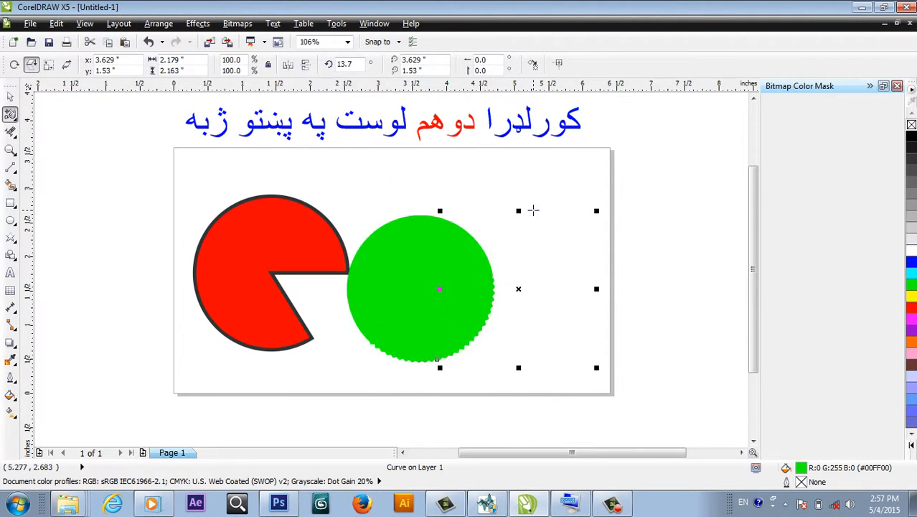
pyautogui.click(49, 65)
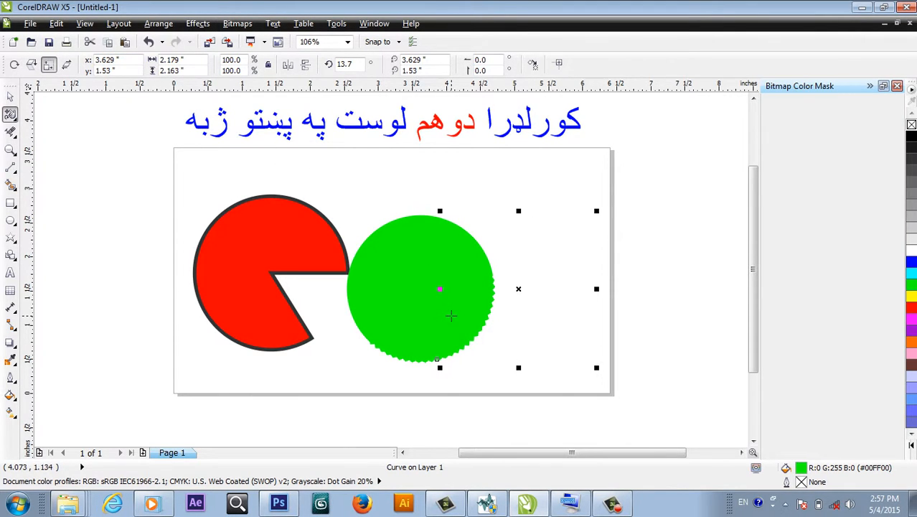
pyautogui.moveTo(451, 316); pyautogui.dragTo(485, 304)
pyautogui.moveTo(439, 367); pyautogui.dragTo(443, 414)
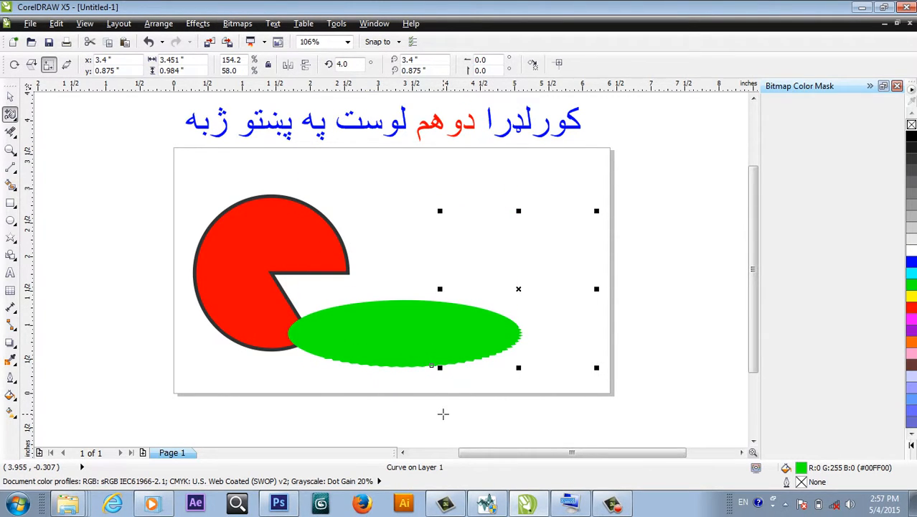
# - Skew the green ellipse freely until it slopes down to the right, about 3.43 by 1.26 inches
pyautogui.click(66, 66)
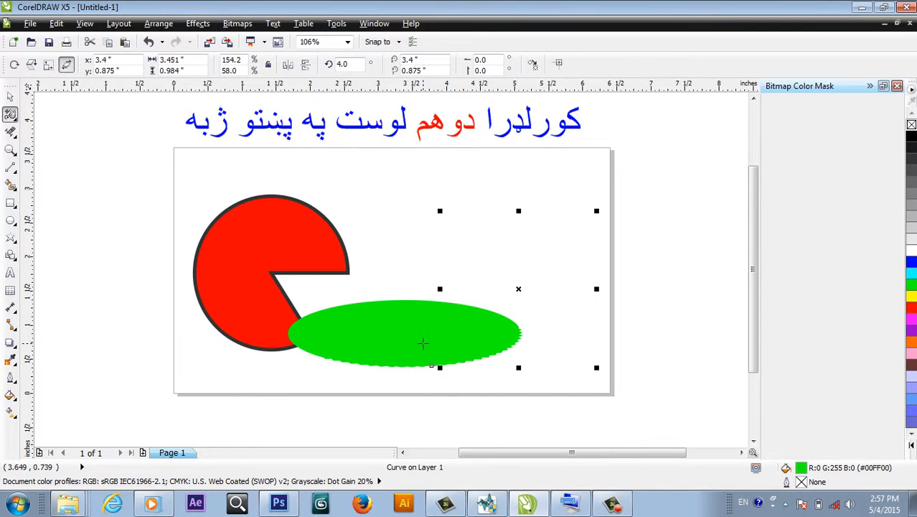
pyautogui.moveTo(429, 352); pyautogui.dragTo(431, 289)
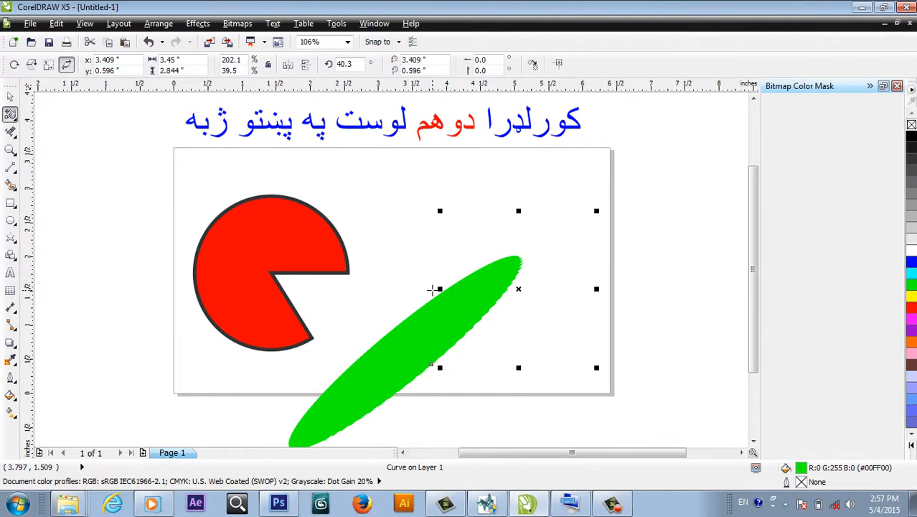
pyautogui.moveTo(431, 363); pyautogui.dragTo(430, 419)
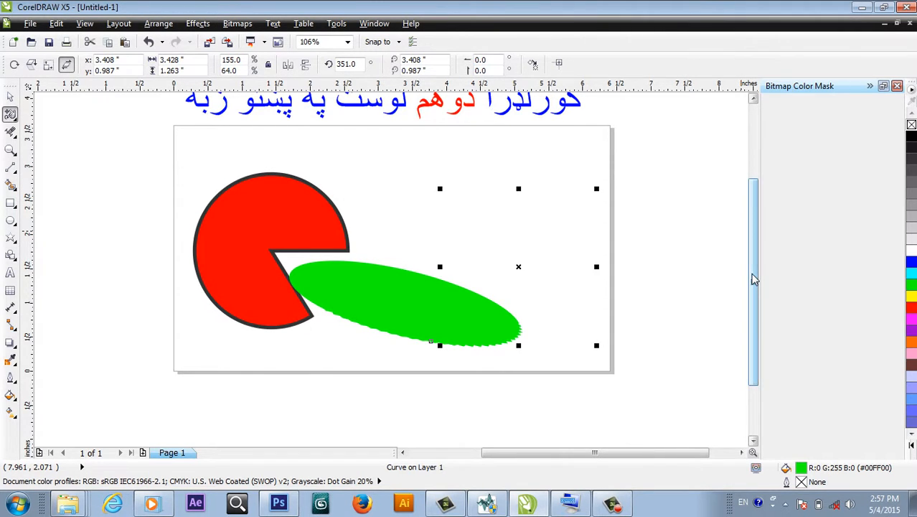
# - Delete the green ellipse's nodes with the Shape tool, keeping only those at its right end
pyautogui.scroll(2, 753, 279)
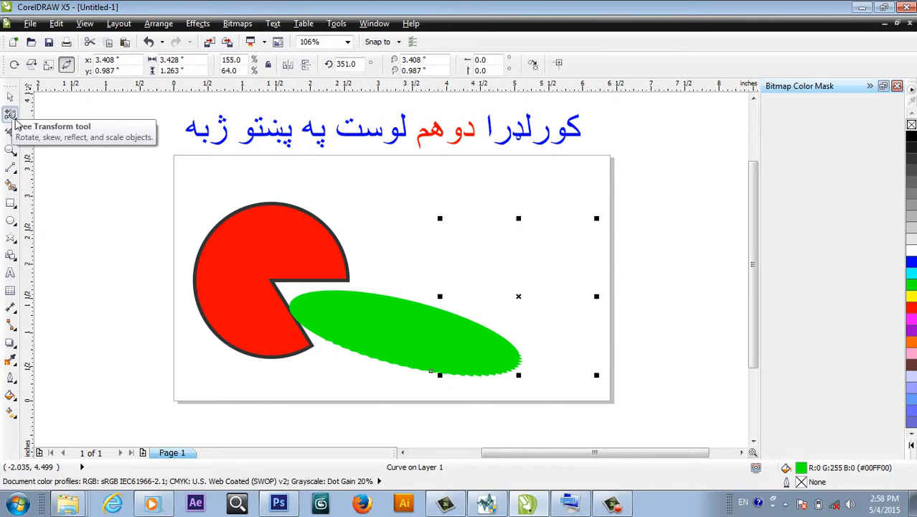
pyautogui.click(11, 116)
pyautogui.click(32, 125)
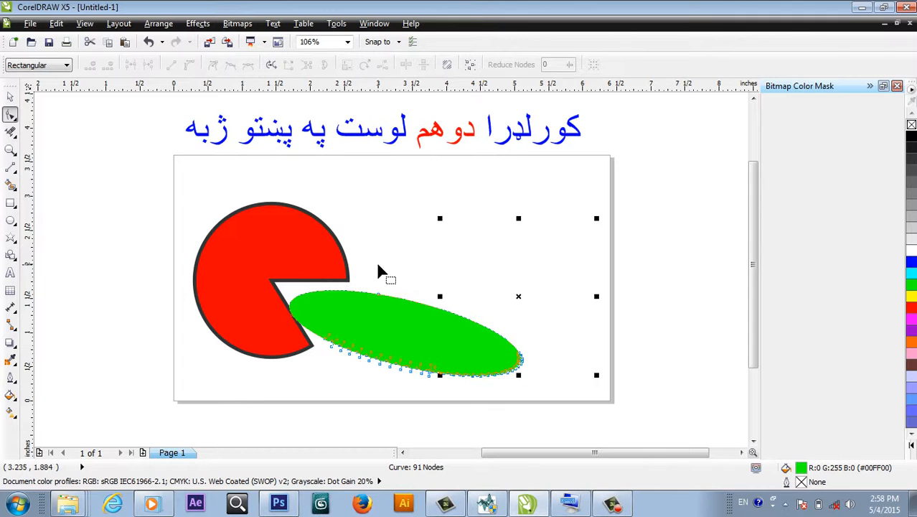
pyautogui.moveTo(202, 187); pyautogui.dragTo(505, 403)
pyautogui.press('Delete')
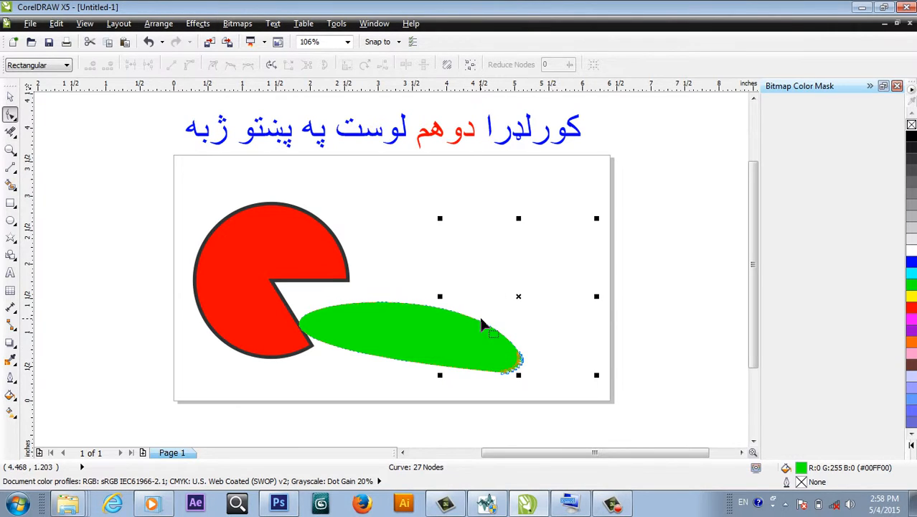
# - Delete the green shape and the red pie shape from the page
pyautogui.click(9, 96)
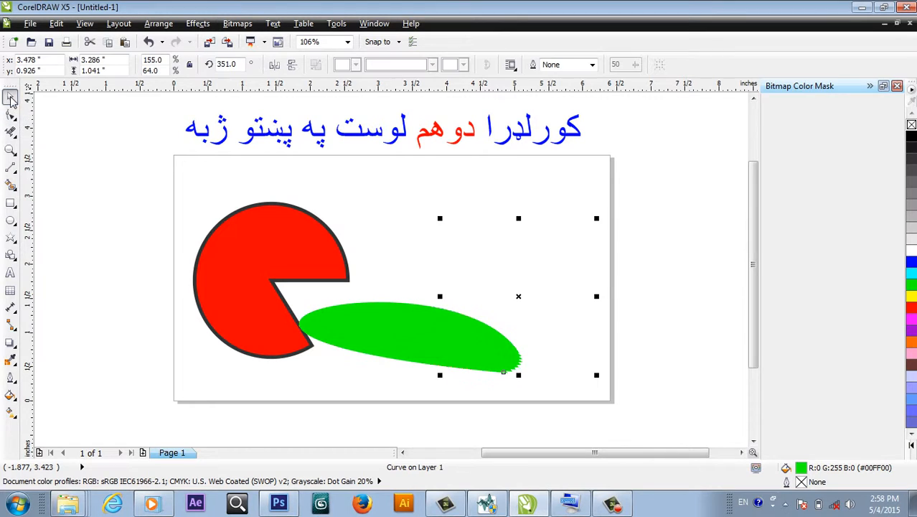
pyautogui.click(392, 348)
pyautogui.press('Delete')
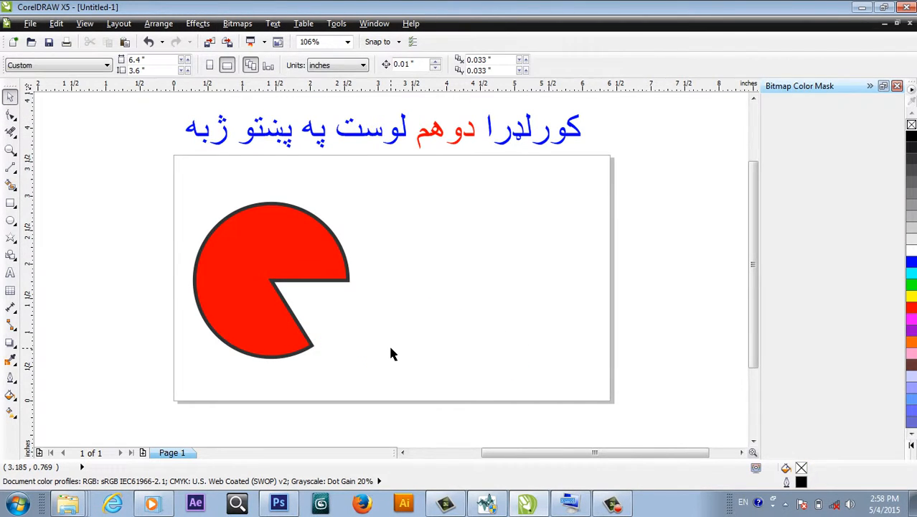
pyautogui.moveTo(269, 256); pyautogui.dragTo(460, 243)
pyautogui.press('Delete')
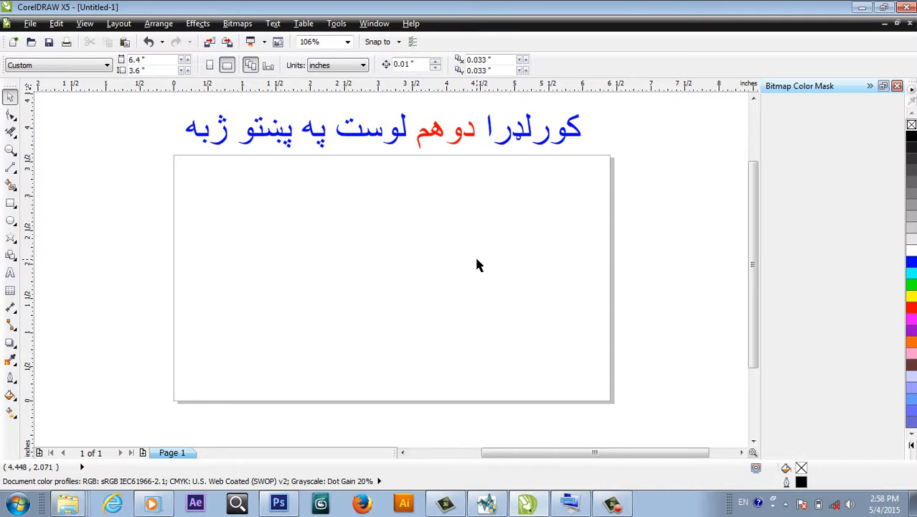
pyautogui.click(610, 504)
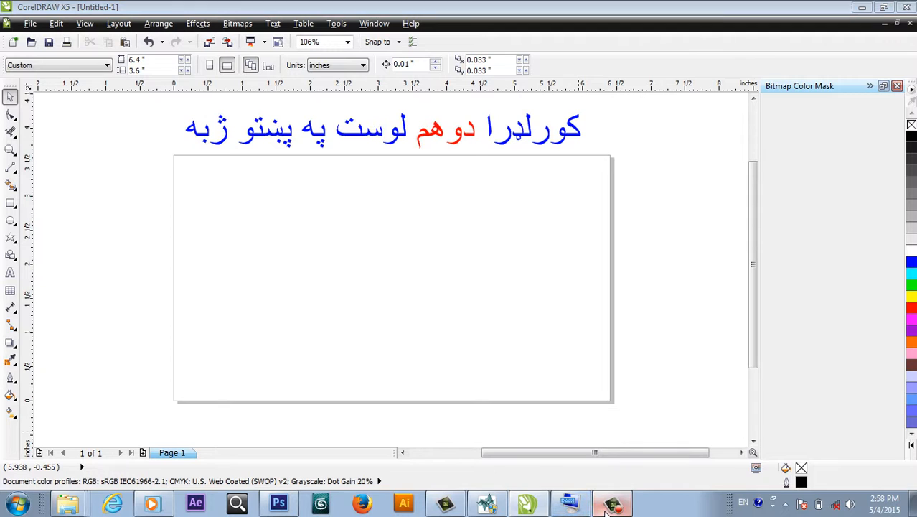